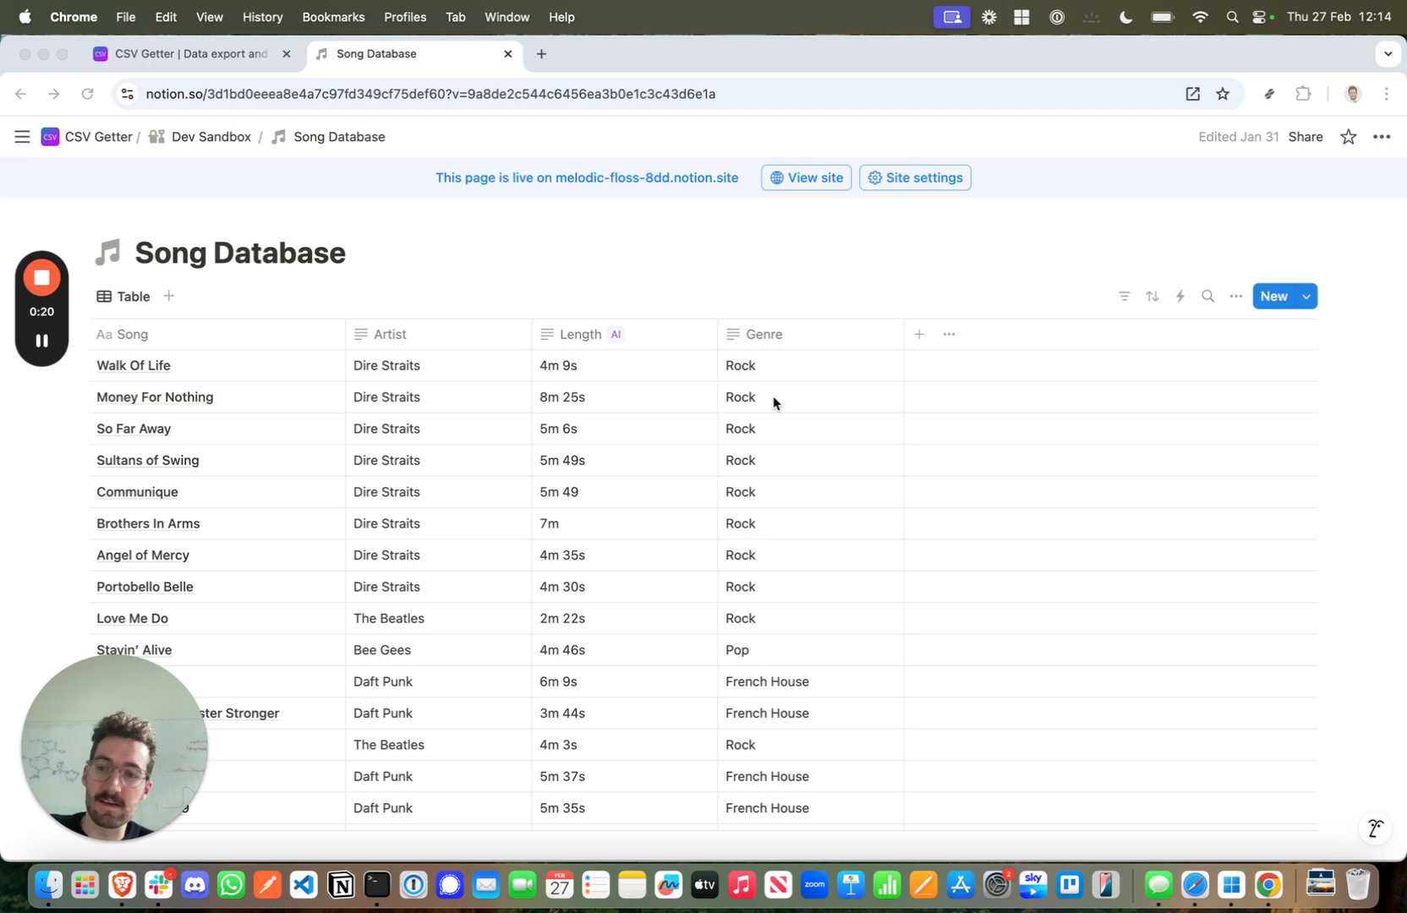
# Switch to the CSV Getter site, start a new export and go to the data source connections
pyautogui.click(180, 52)
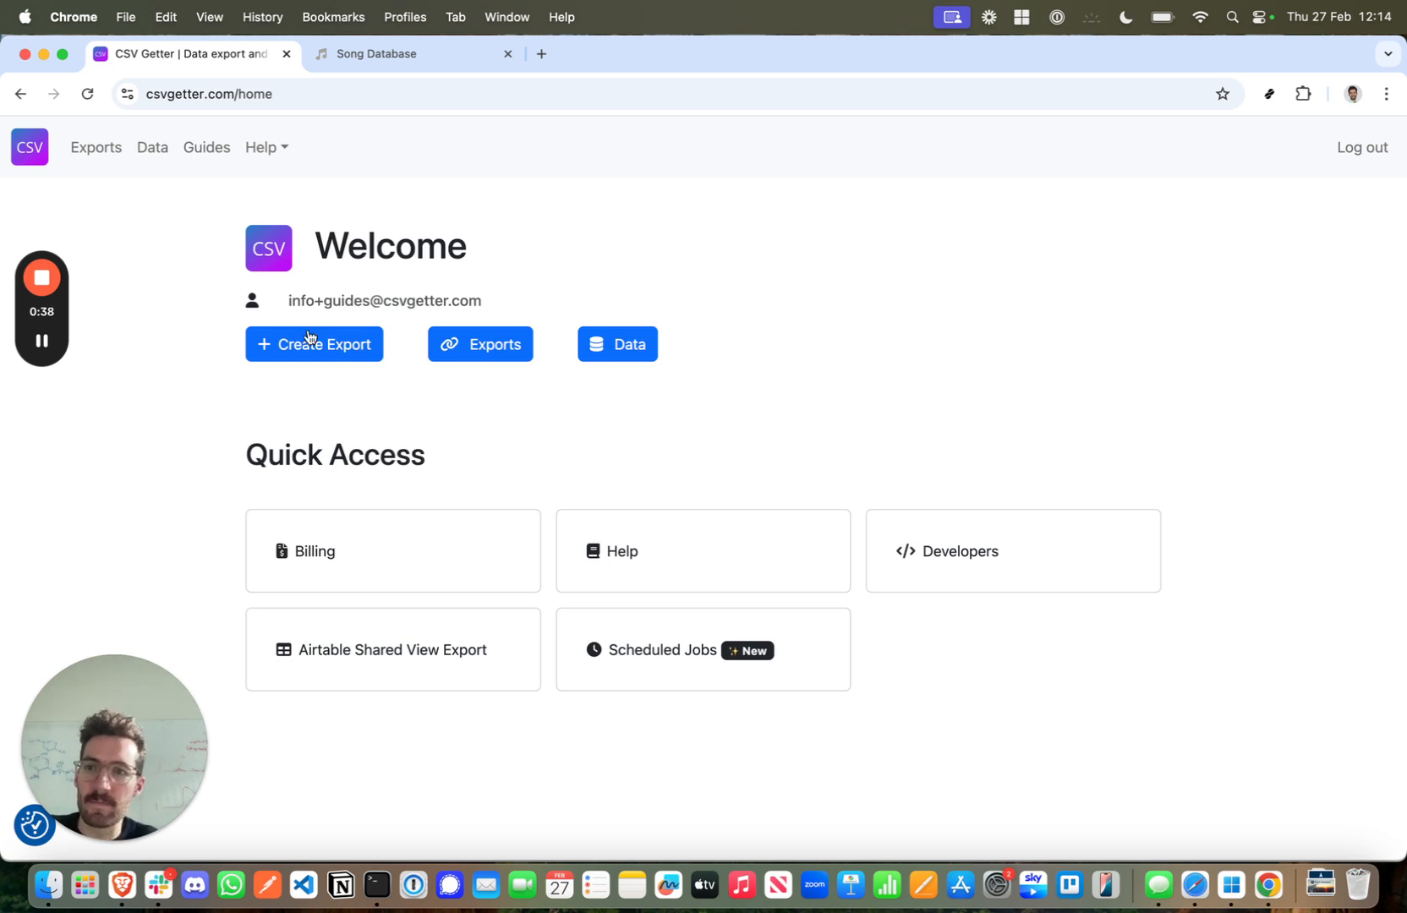
pyautogui.moveTo(47, 314); pyautogui.dragTo(1319, 294)
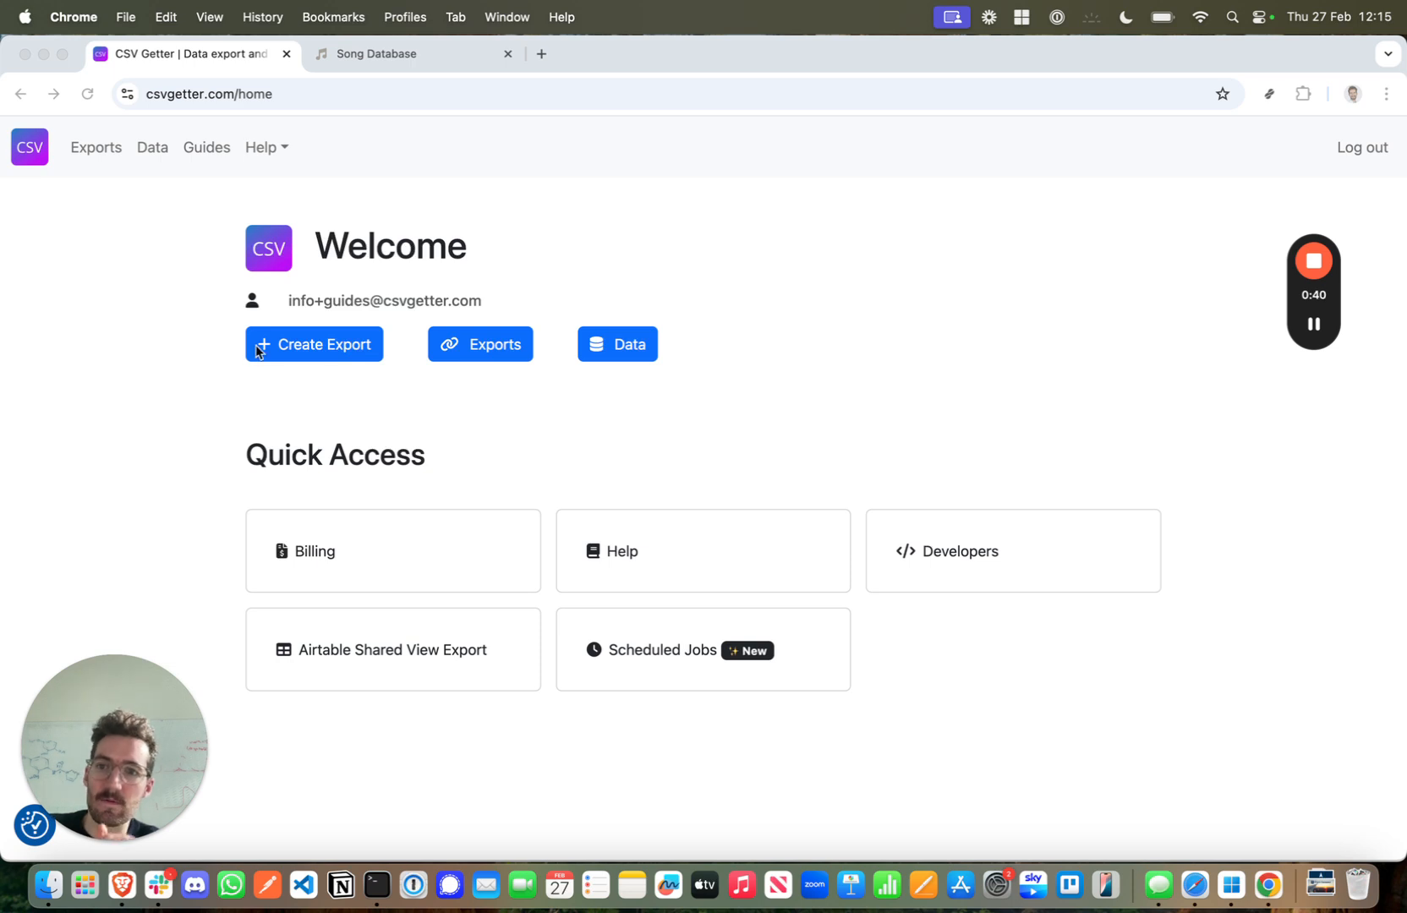
pyautogui.click(311, 346)
pyautogui.moveTo(194, 791); pyautogui.dragTo(917, 752)
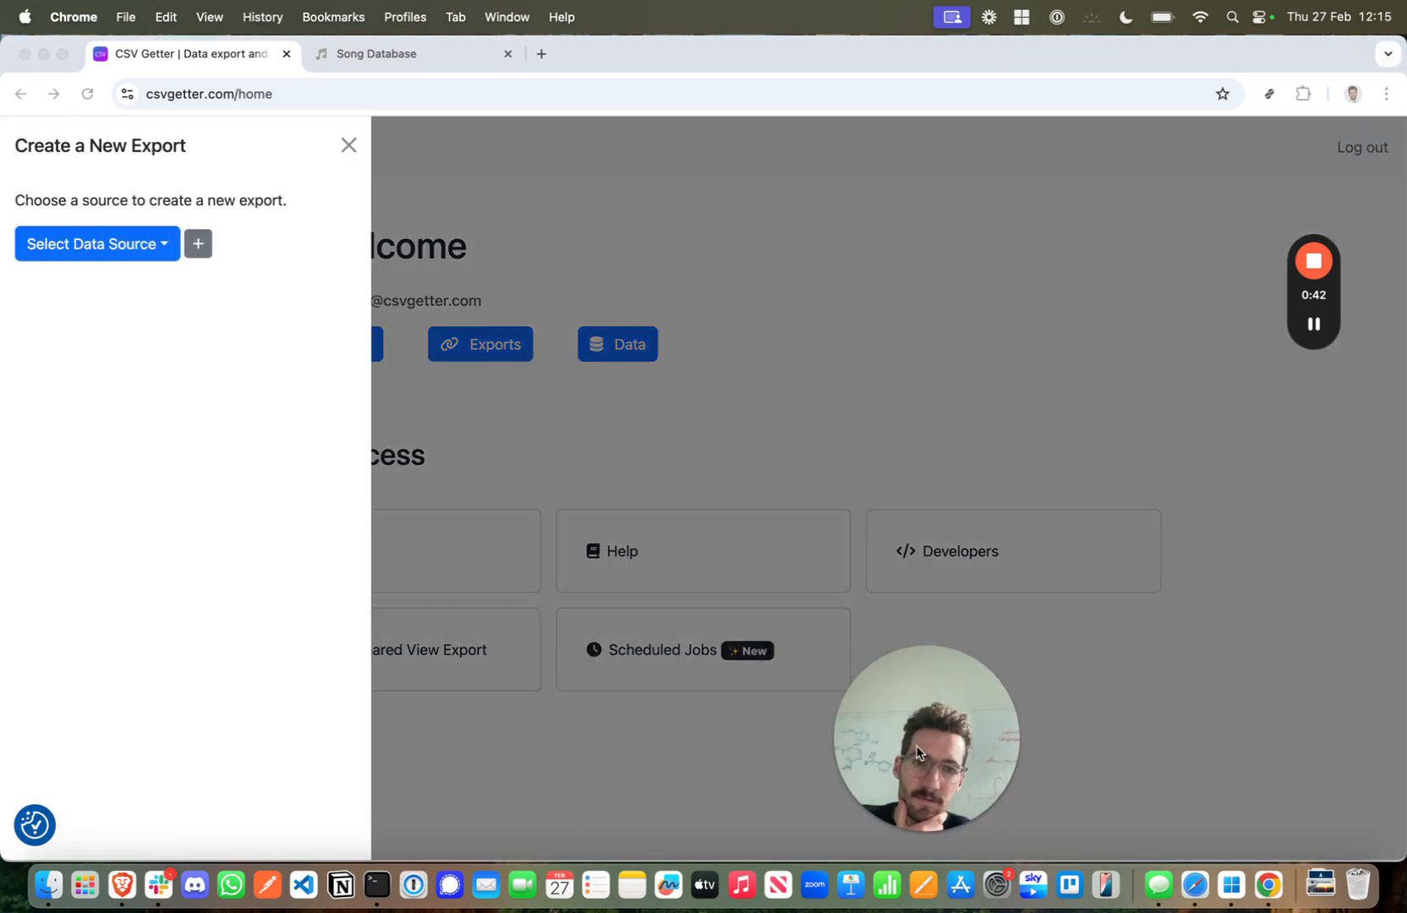
pyautogui.click(77, 247)
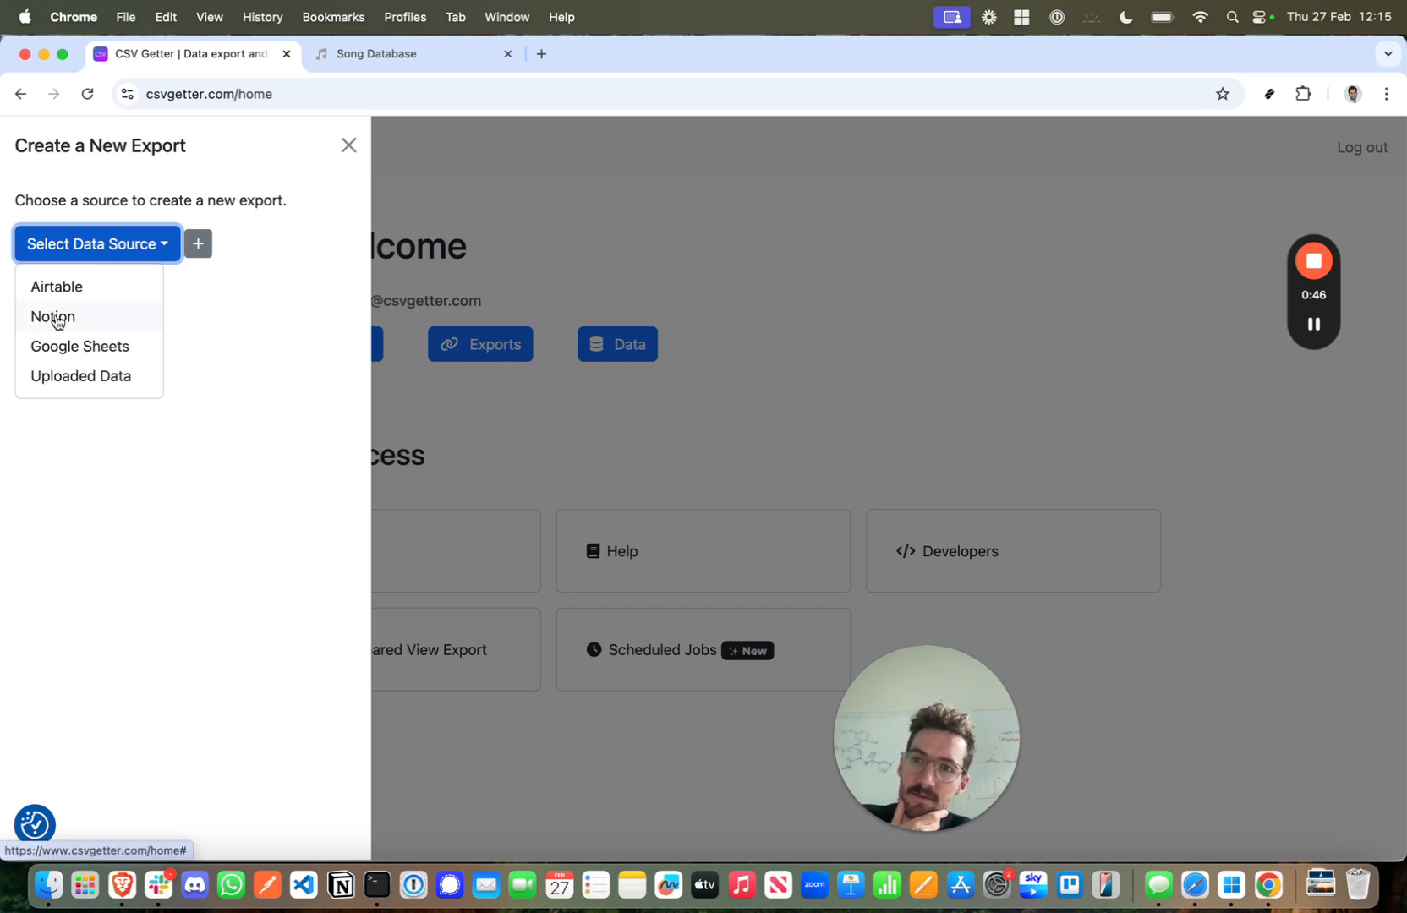
pyautogui.click(302, 265)
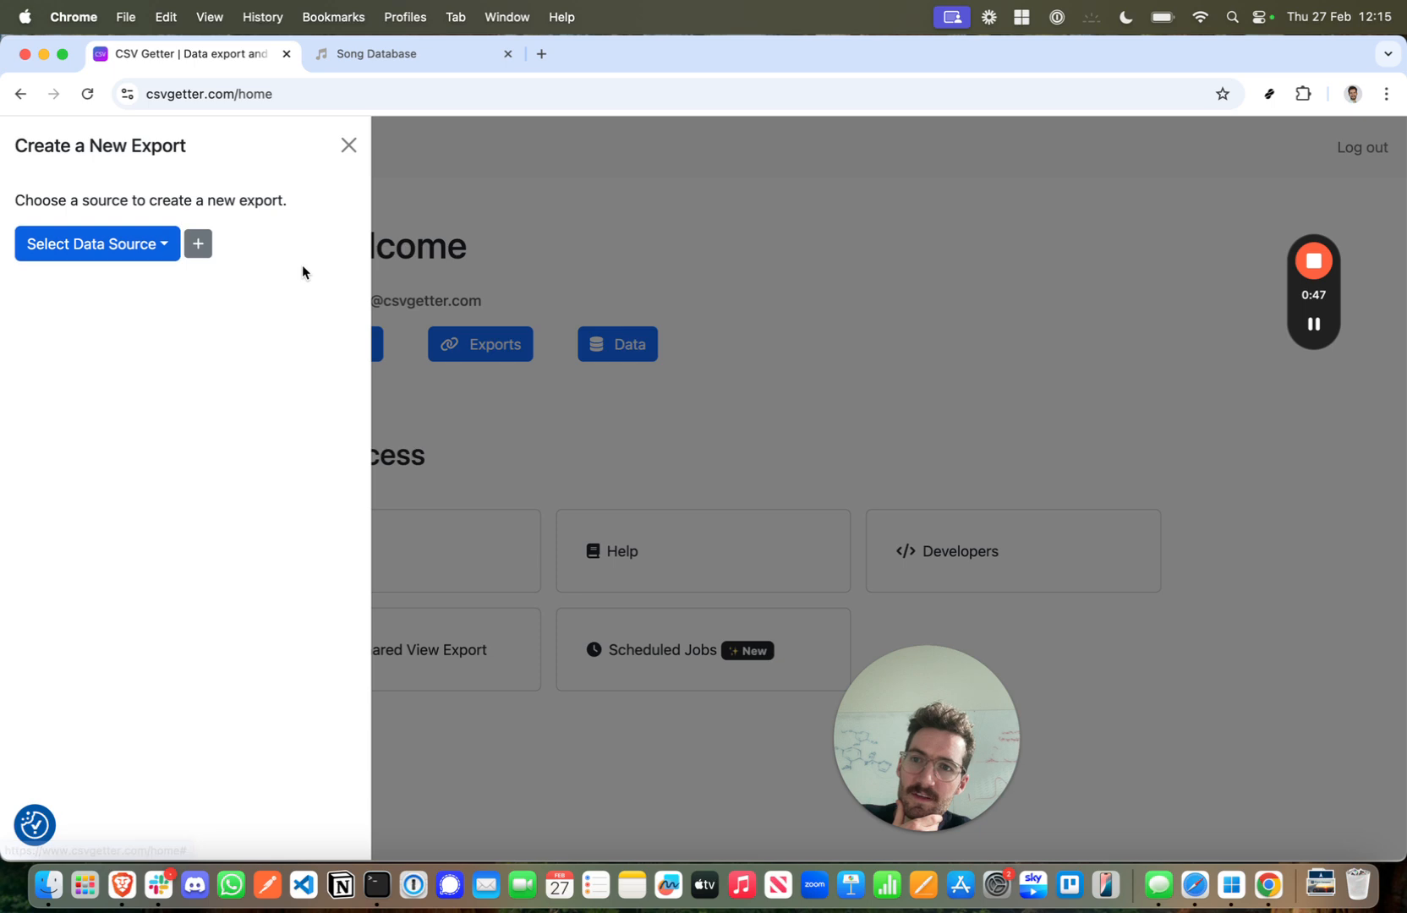
pyautogui.click(200, 245)
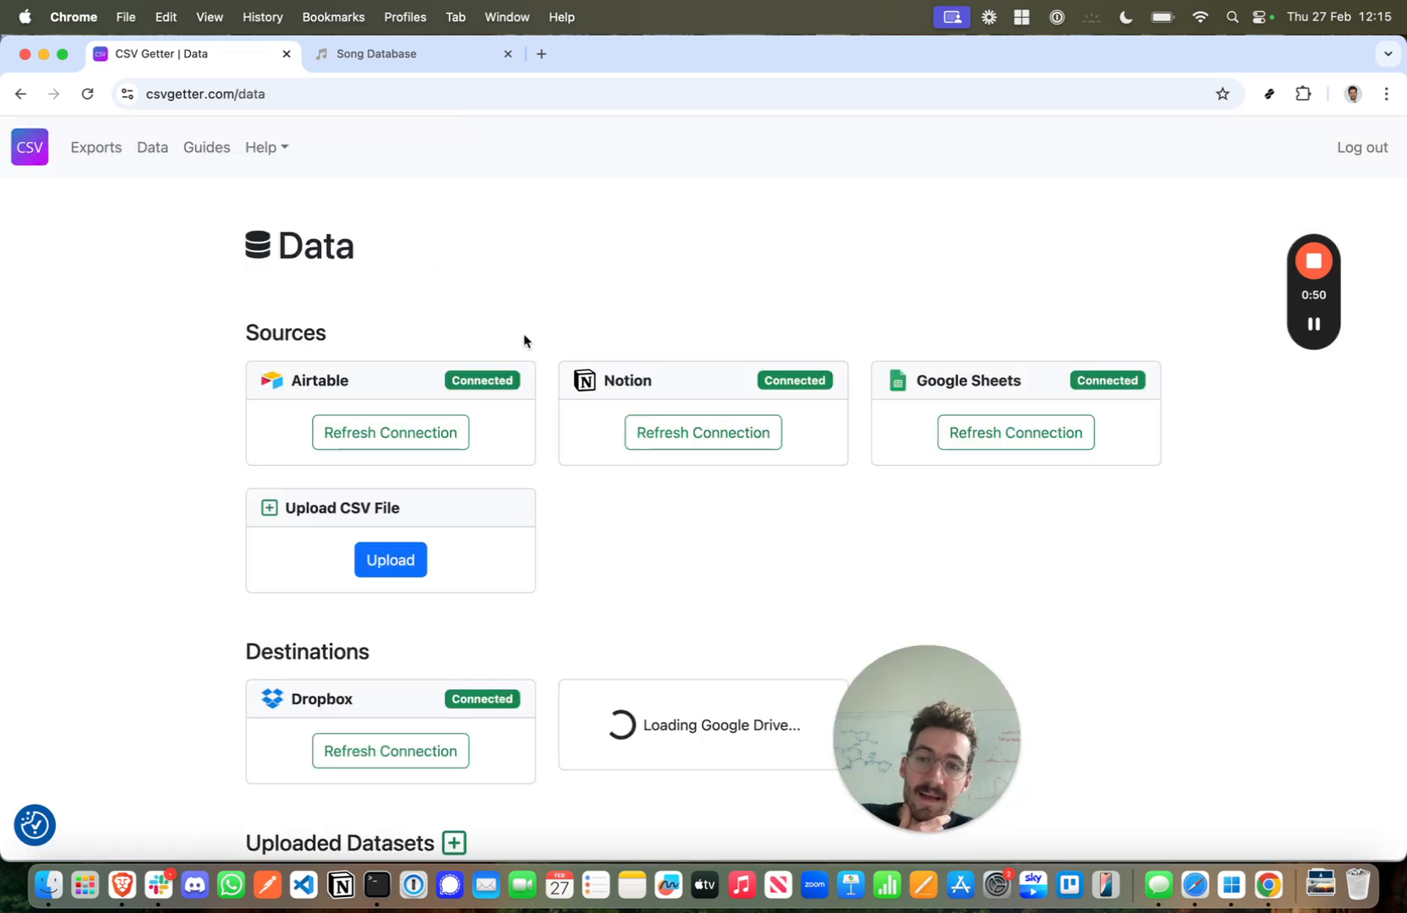
# Refresh the Notion connection and allow CSV Getter to access the Dev Sandbox and People directory pages
pyautogui.click(697, 434)
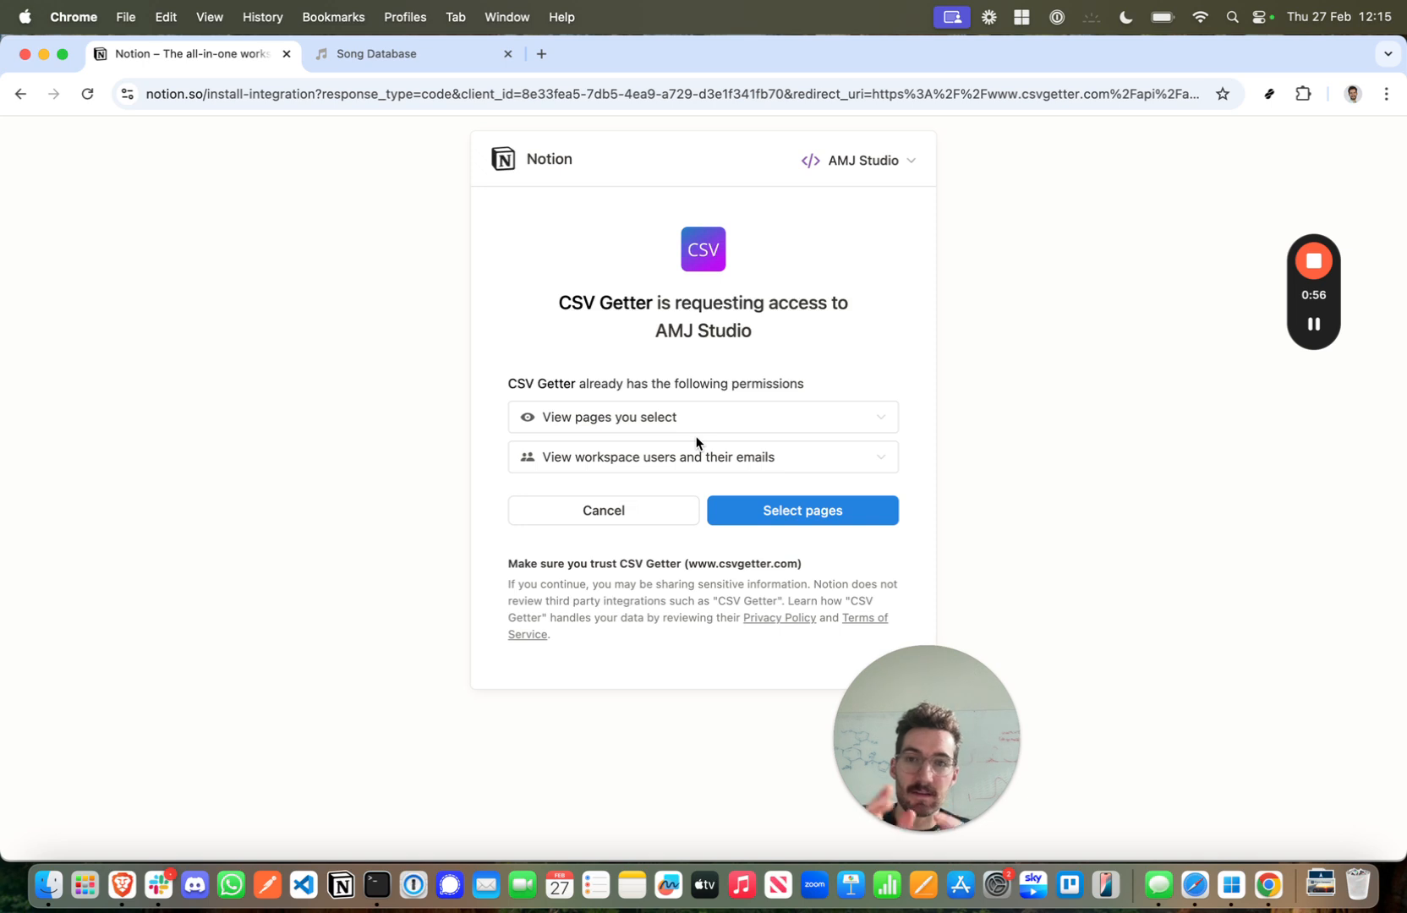
pyautogui.click(798, 521)
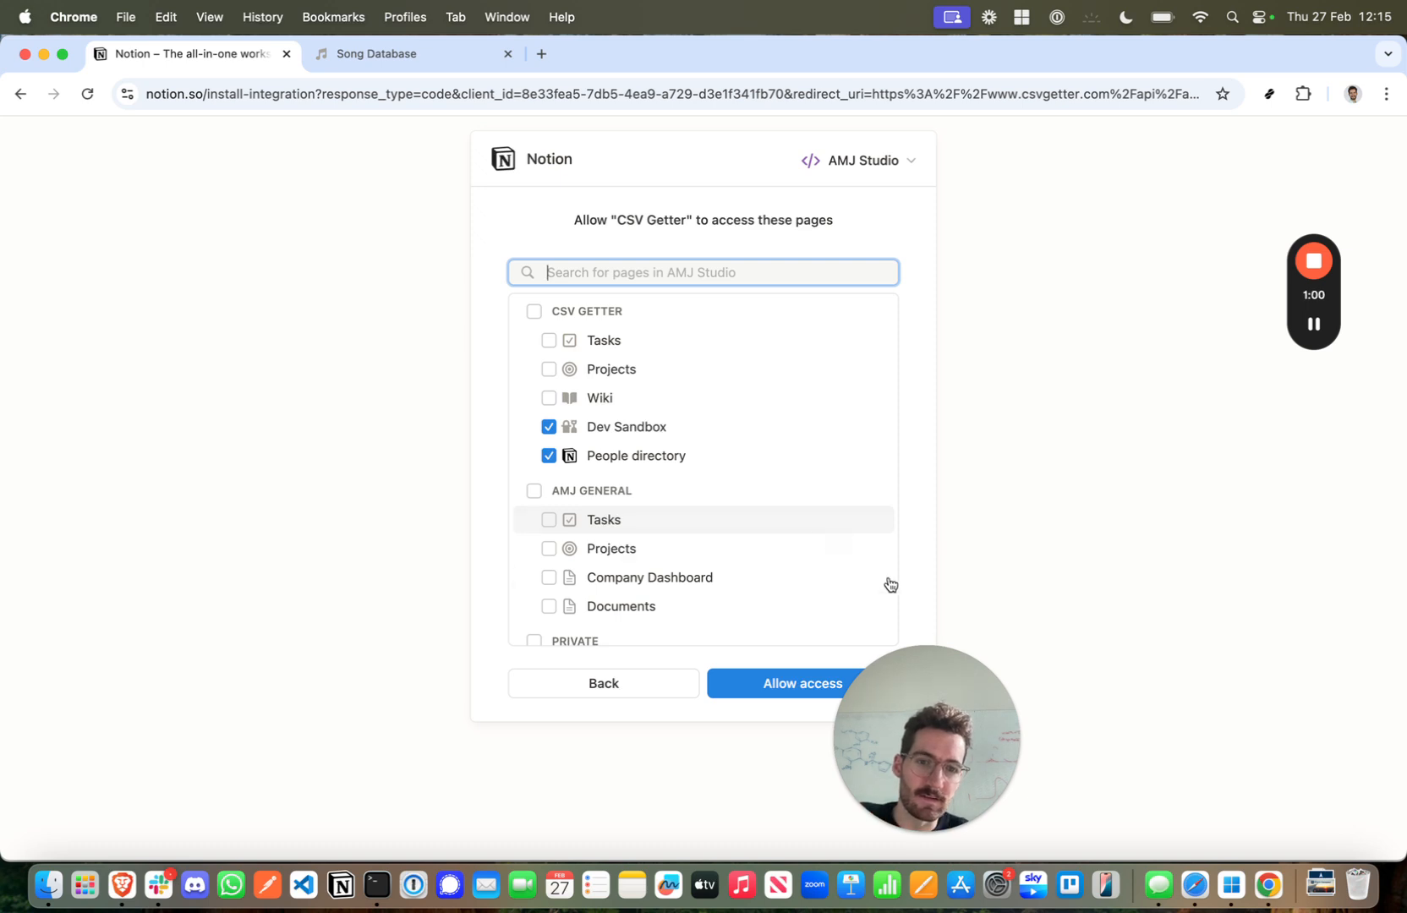
pyautogui.moveTo(910, 748); pyautogui.dragTo(1163, 740)
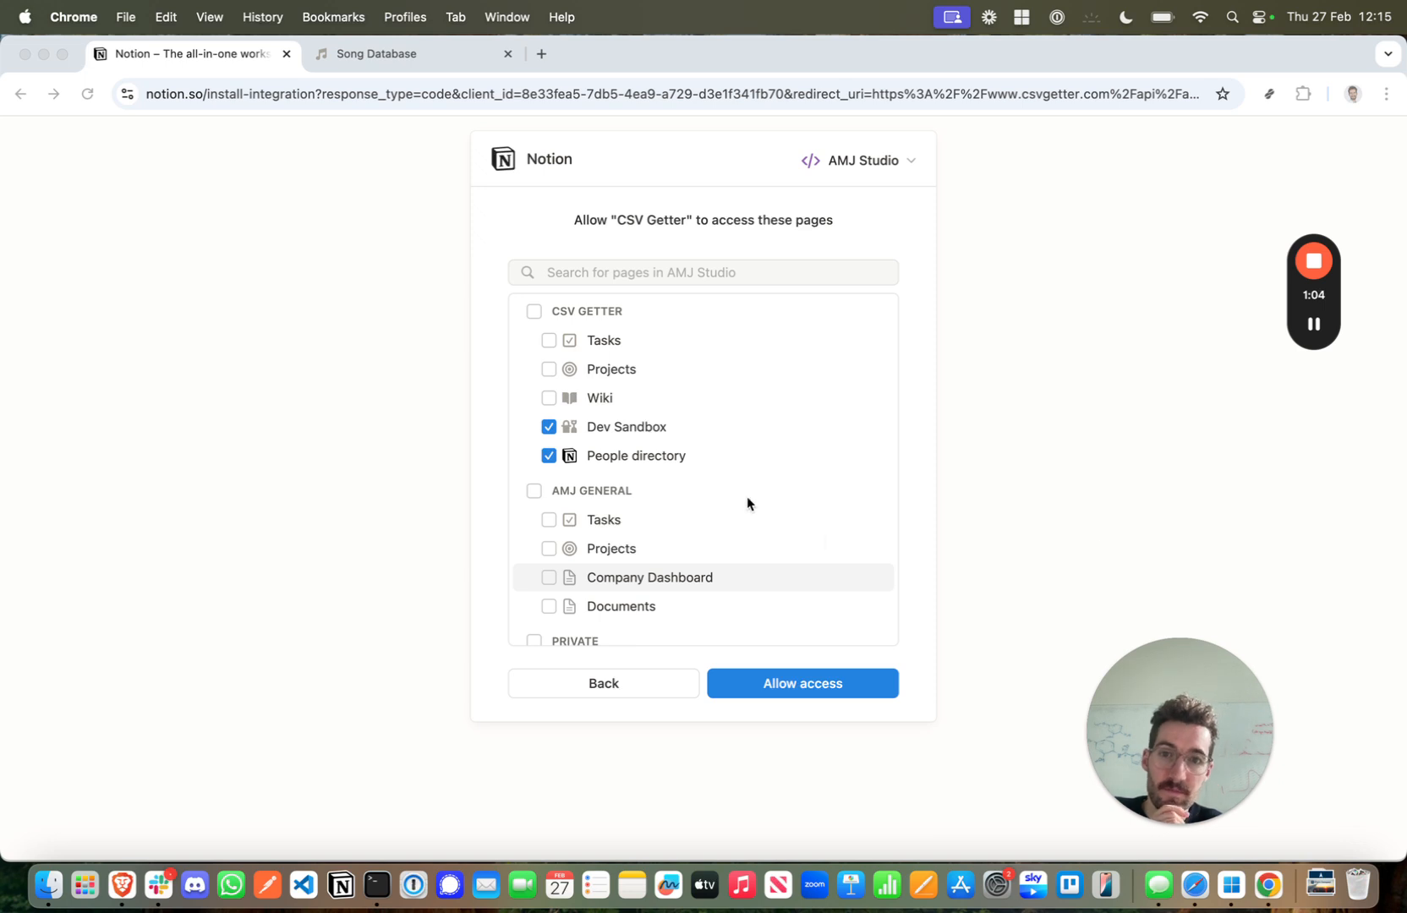
pyautogui.click(809, 690)
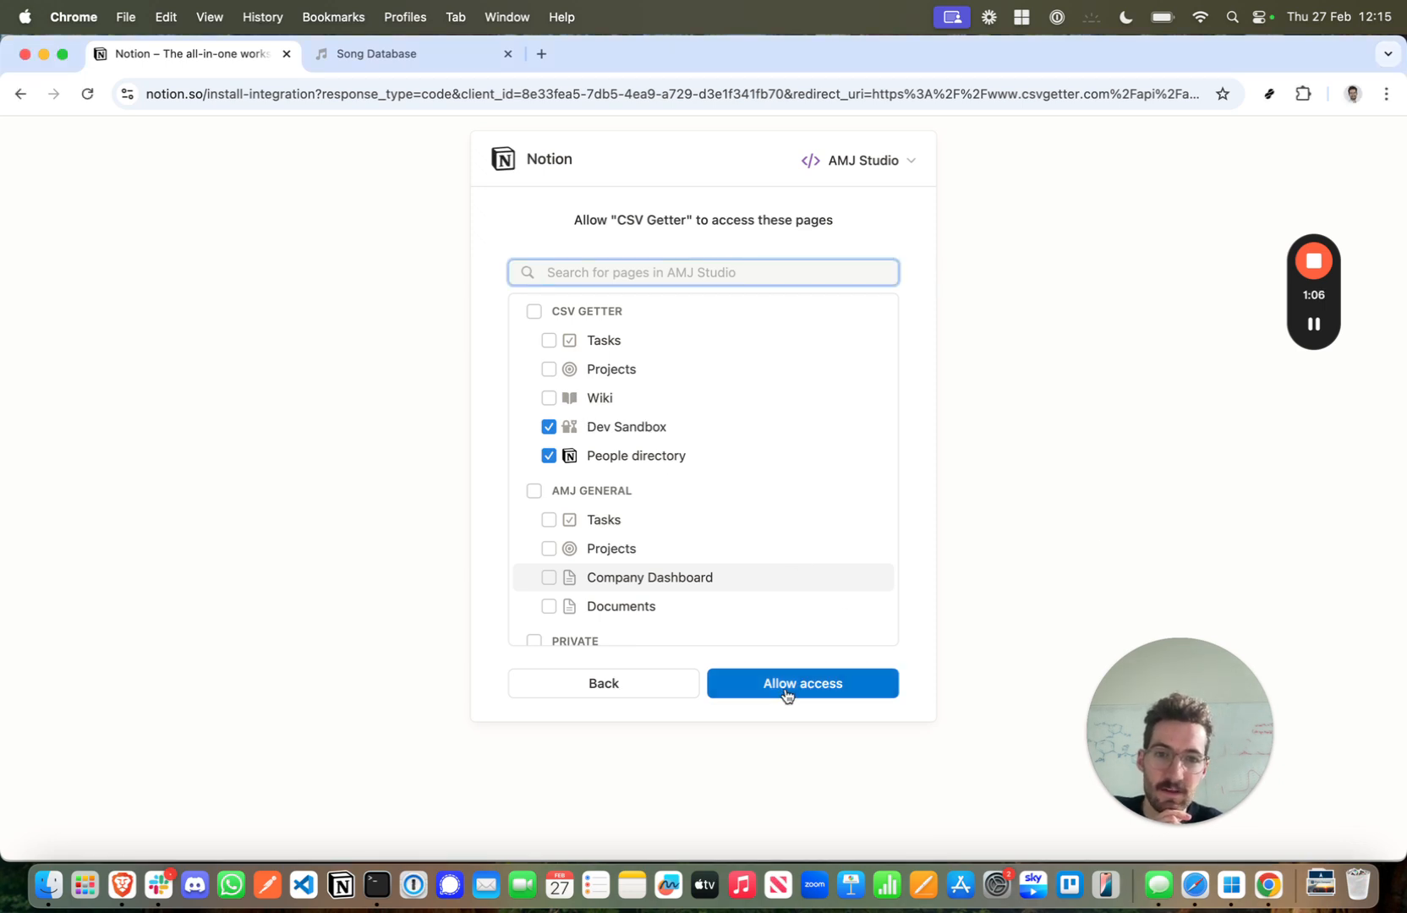
pyautogui.click(786, 691)
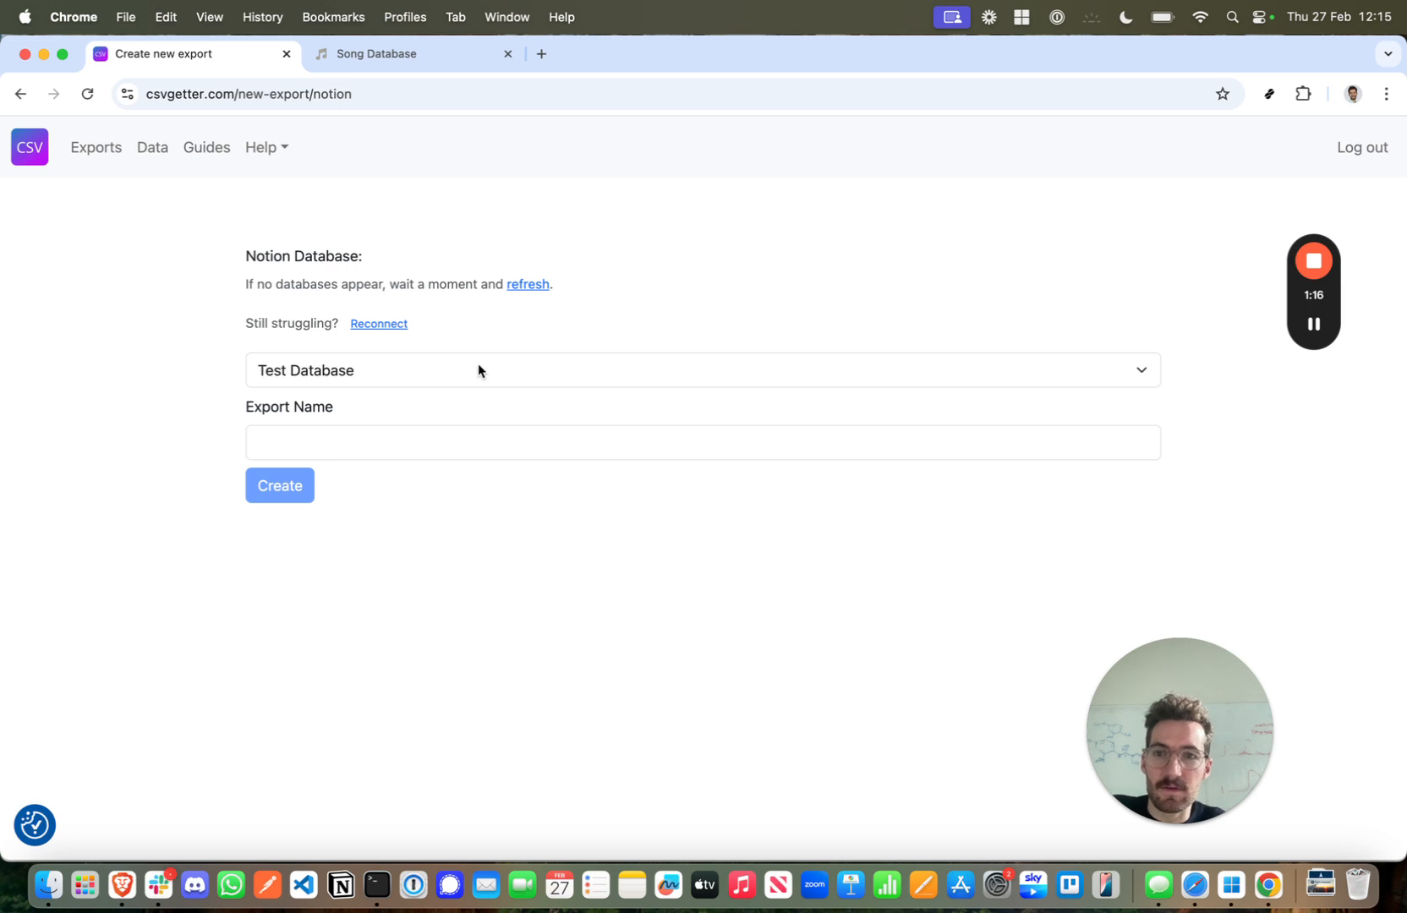
# Check the Song Database page in Notion and select Song Database as the Notion database for the new export
pyautogui.click(405, 369)
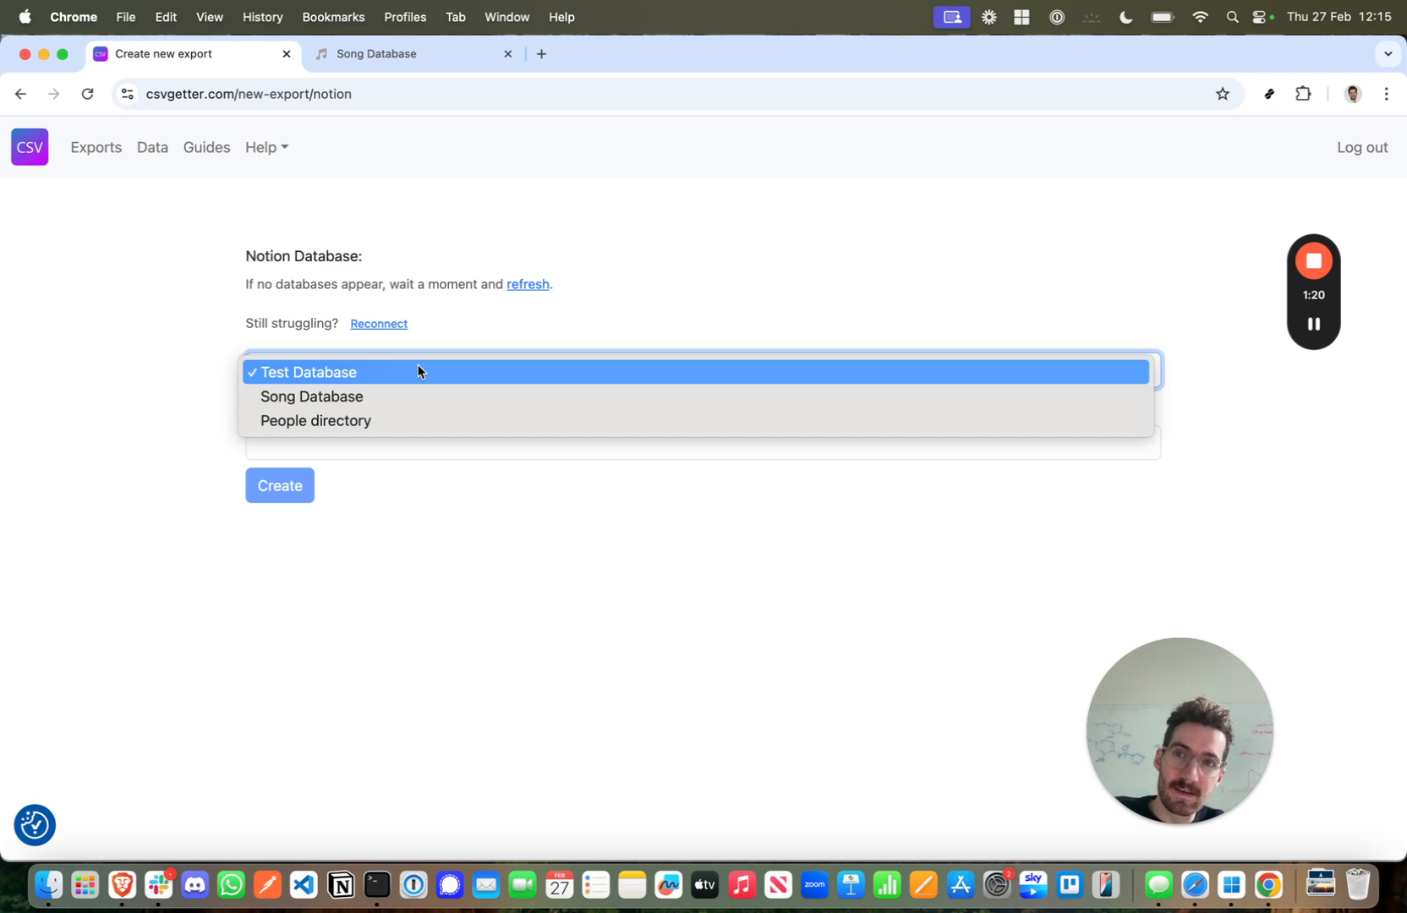
pyautogui.click(387, 52)
pyautogui.click(388, 51)
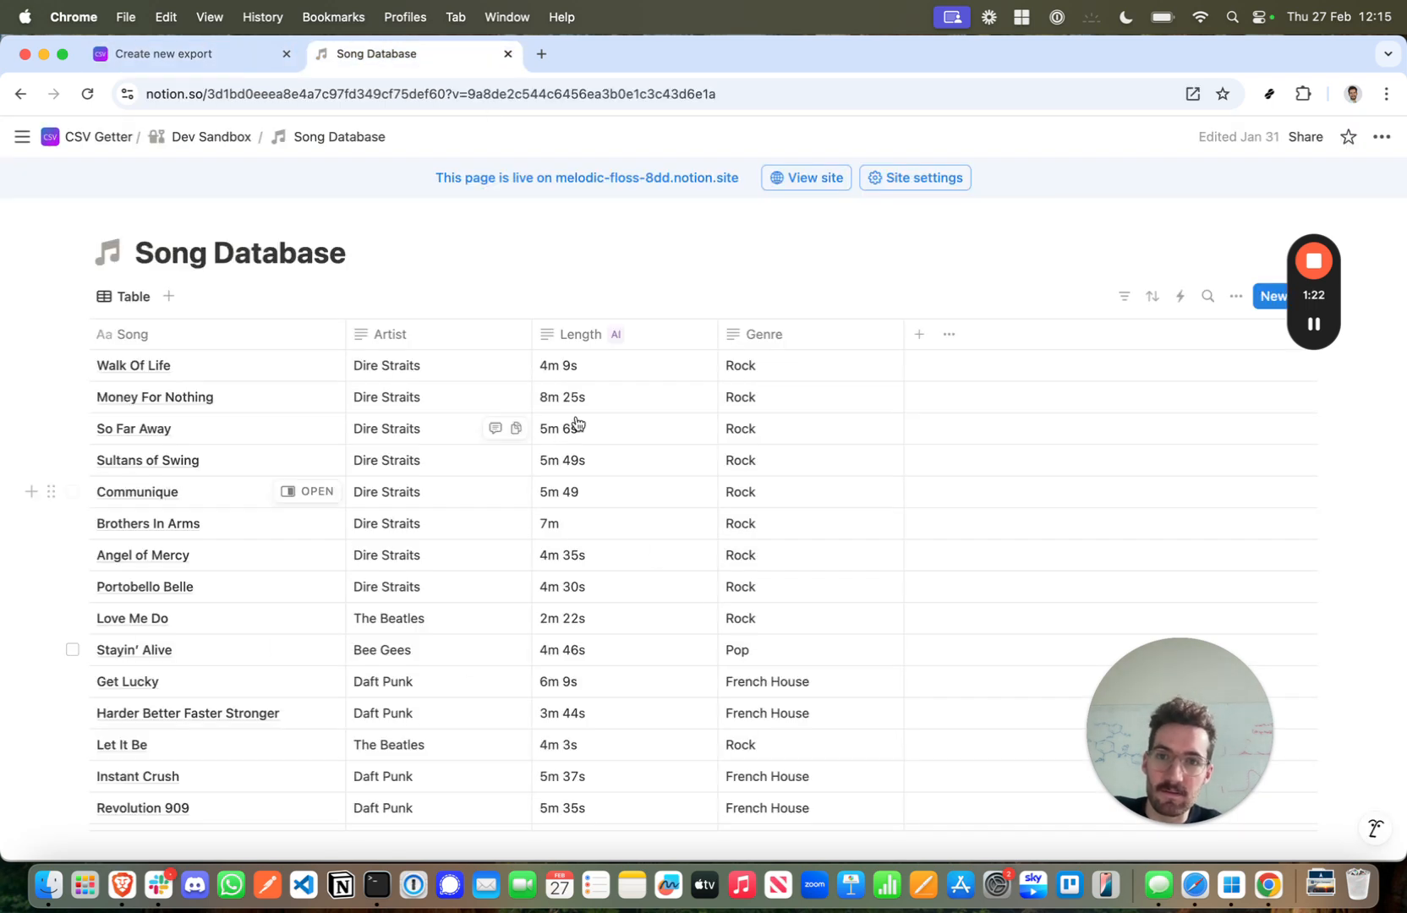
pyautogui.click(216, 54)
pyautogui.click(307, 383)
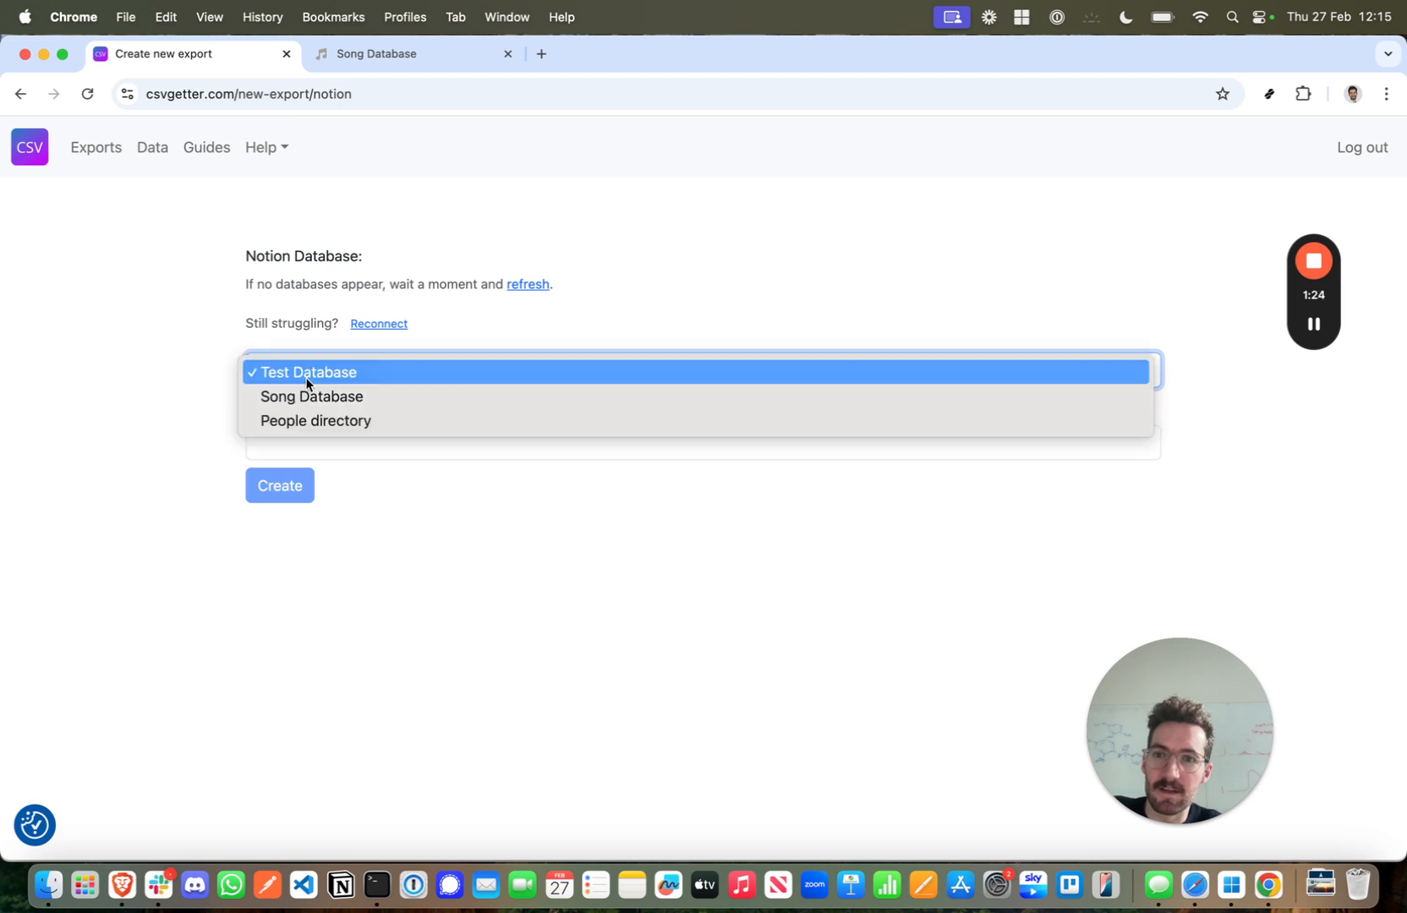
pyautogui.click(309, 399)
# Name the export "My Excel Export" and create it
pyautogui.click(297, 442)
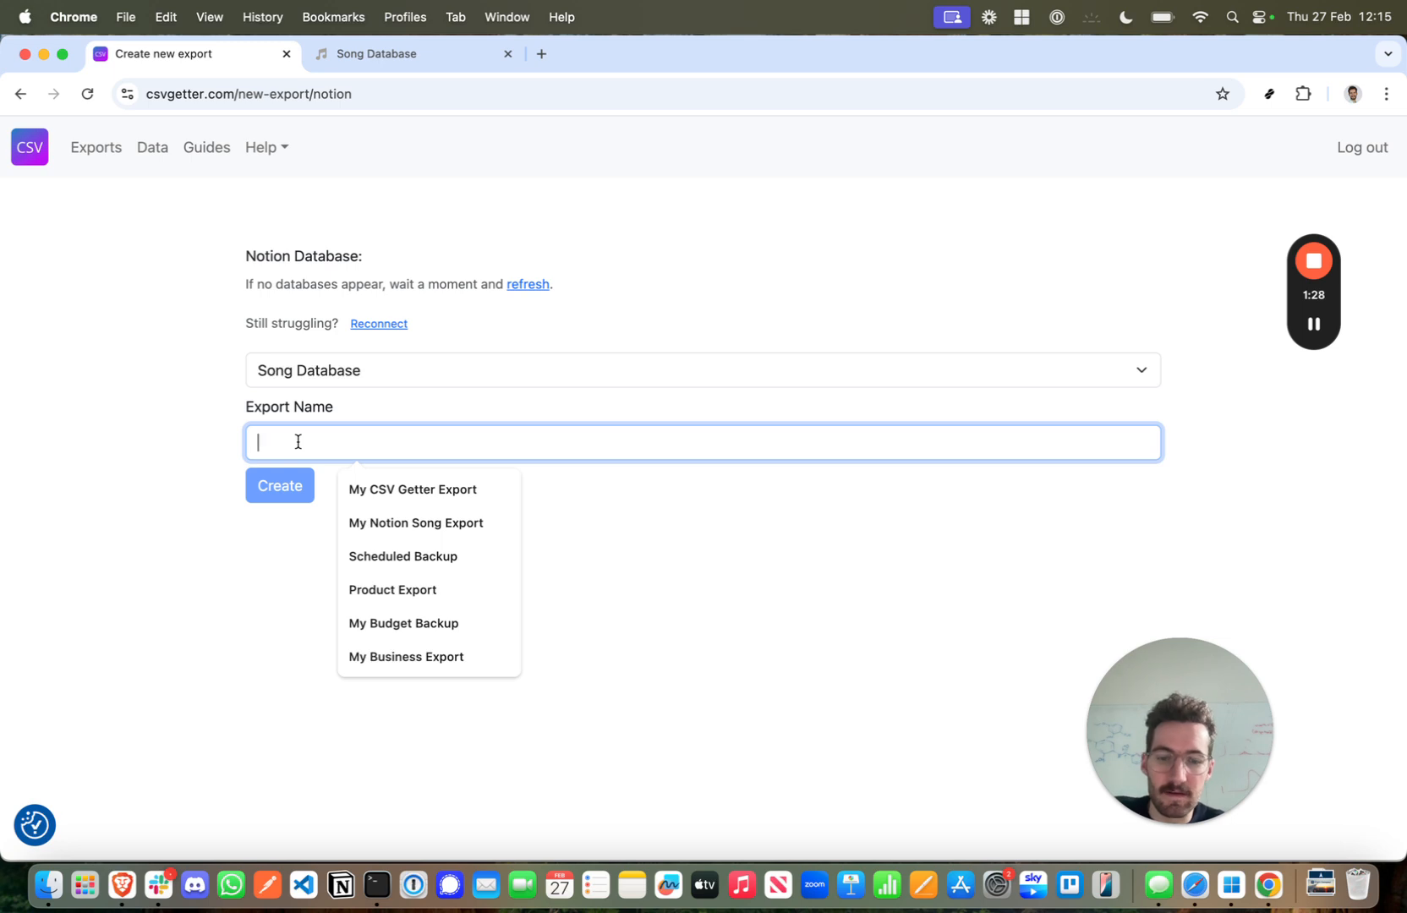
pyautogui.write('My Exce')
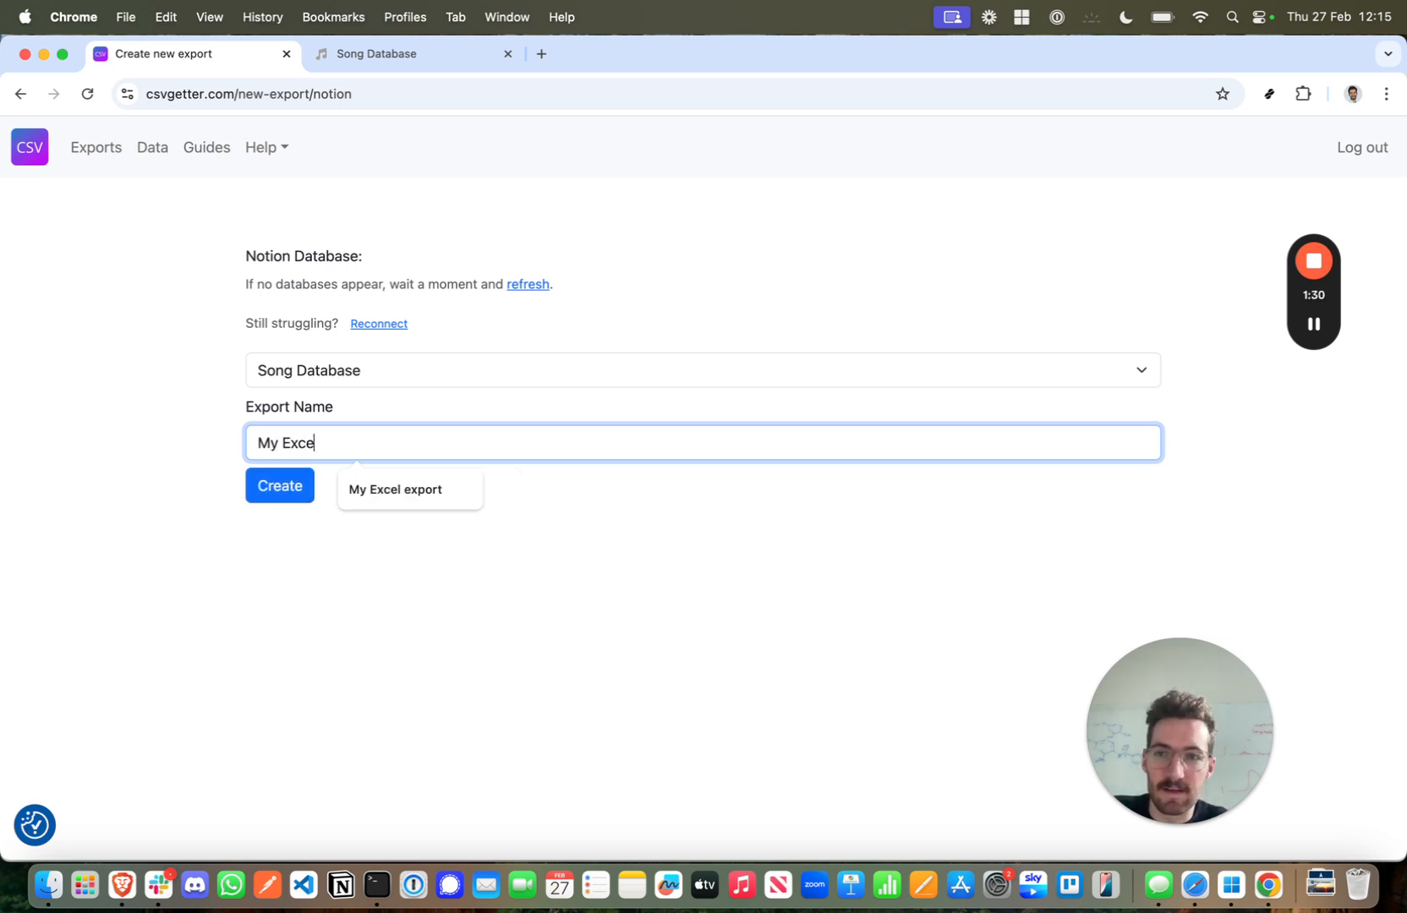
pyautogui.write('l Export')
pyautogui.click(346, 631)
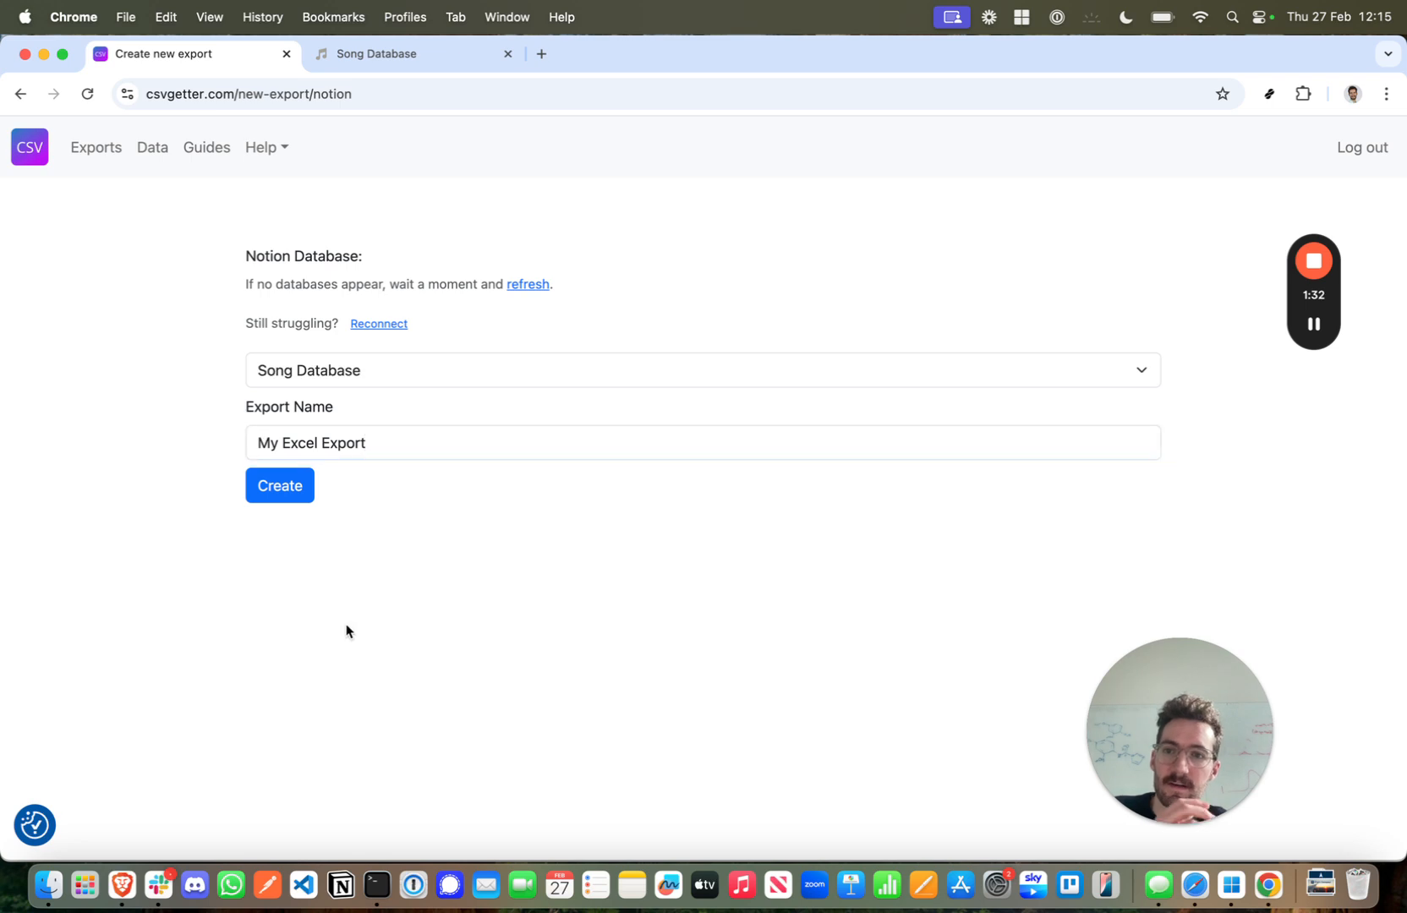
pyautogui.click(293, 496)
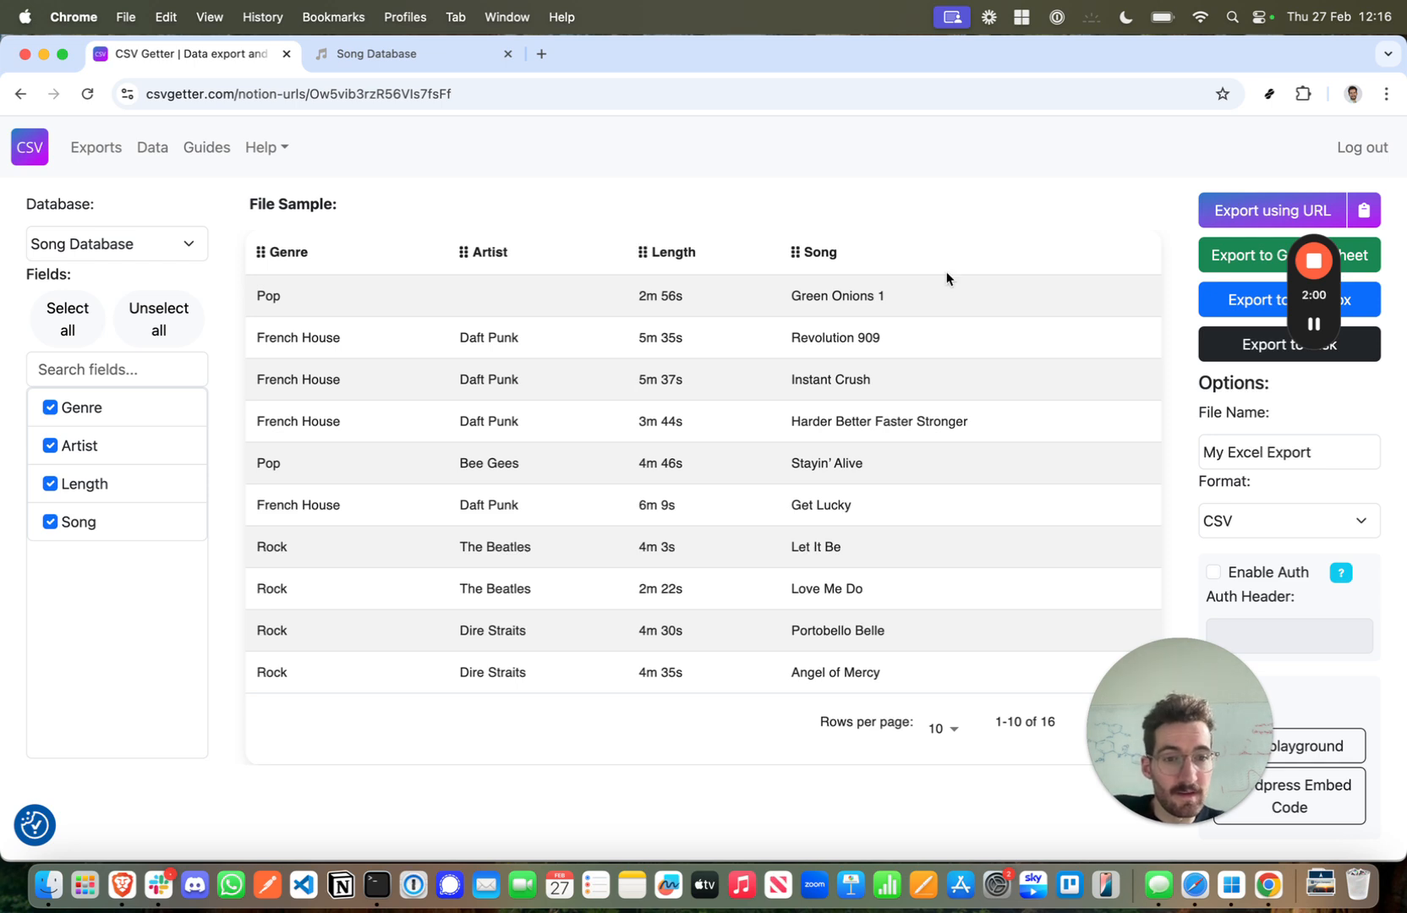
# Generate the export URL for My Excel Export and copy it
pyautogui.moveTo(1198, 767); pyautogui.dragTo(340, 777)
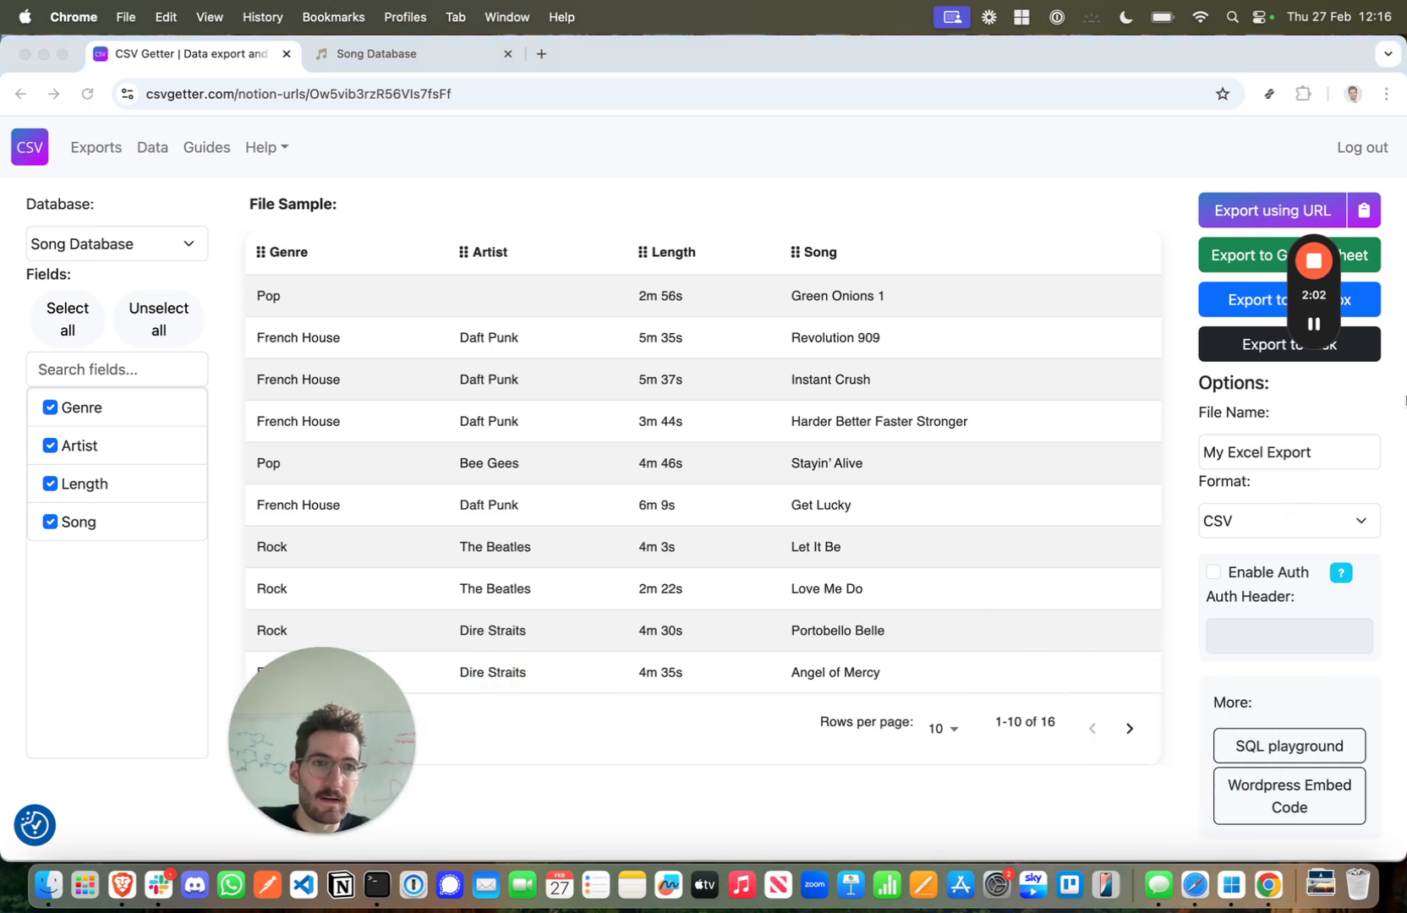
pyautogui.moveTo(1314, 306); pyautogui.dragTo(853, 800)
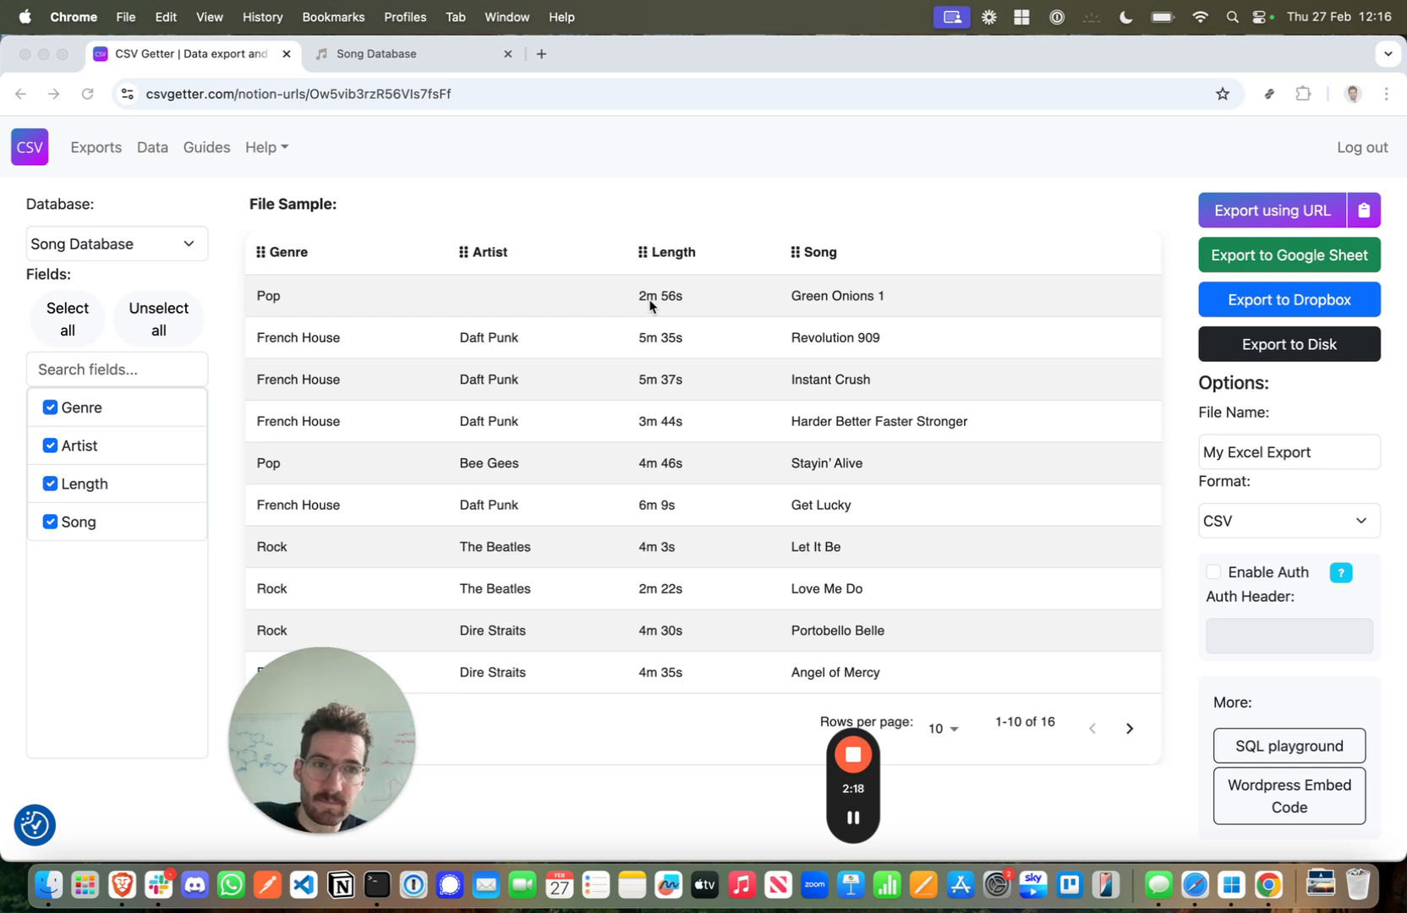
pyautogui.click(1275, 211)
pyautogui.click(1275, 210)
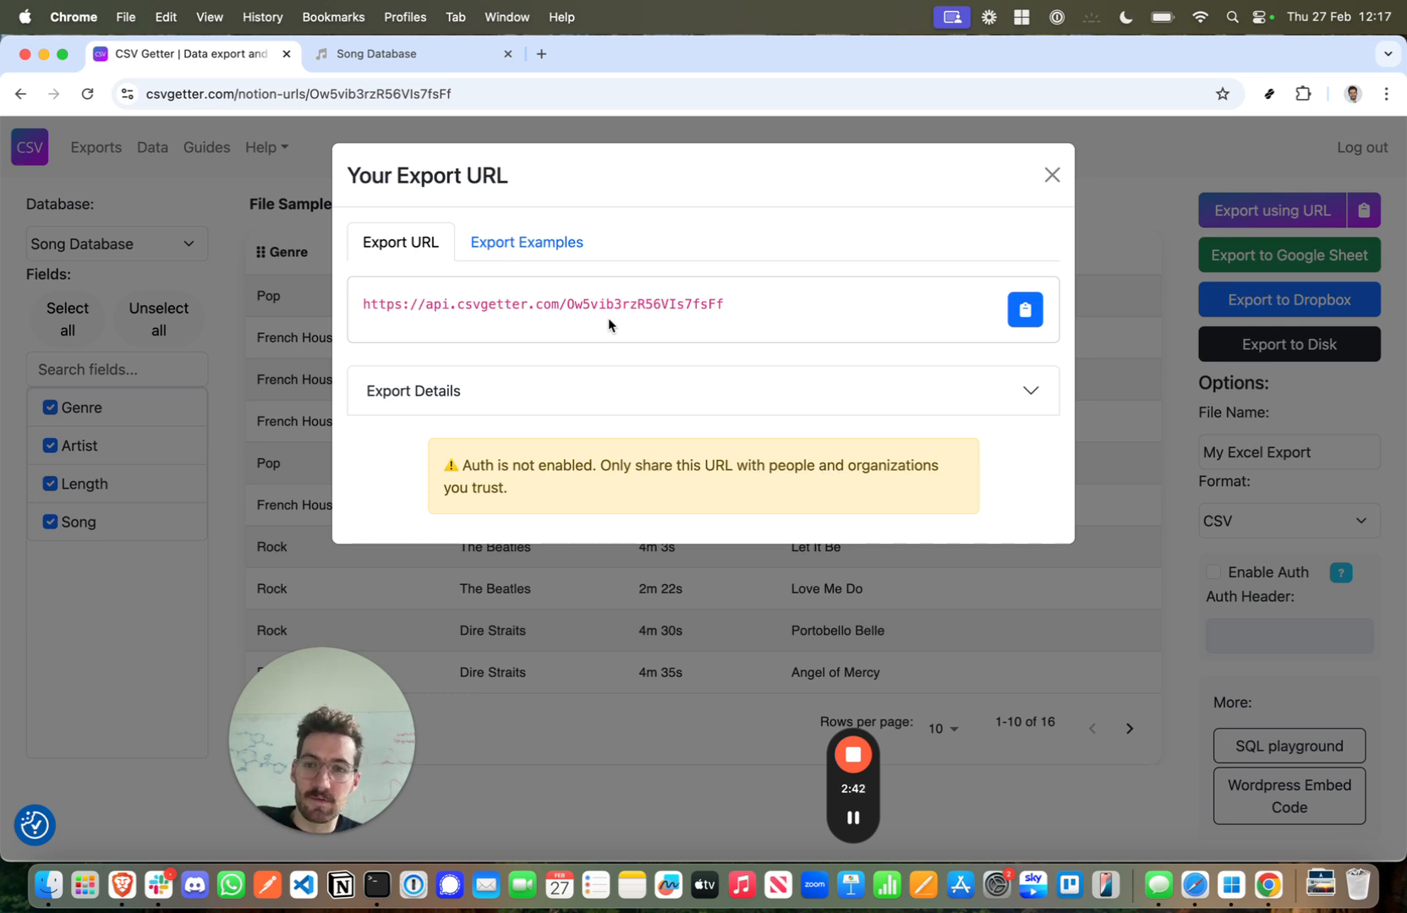
pyautogui.click(1024, 309)
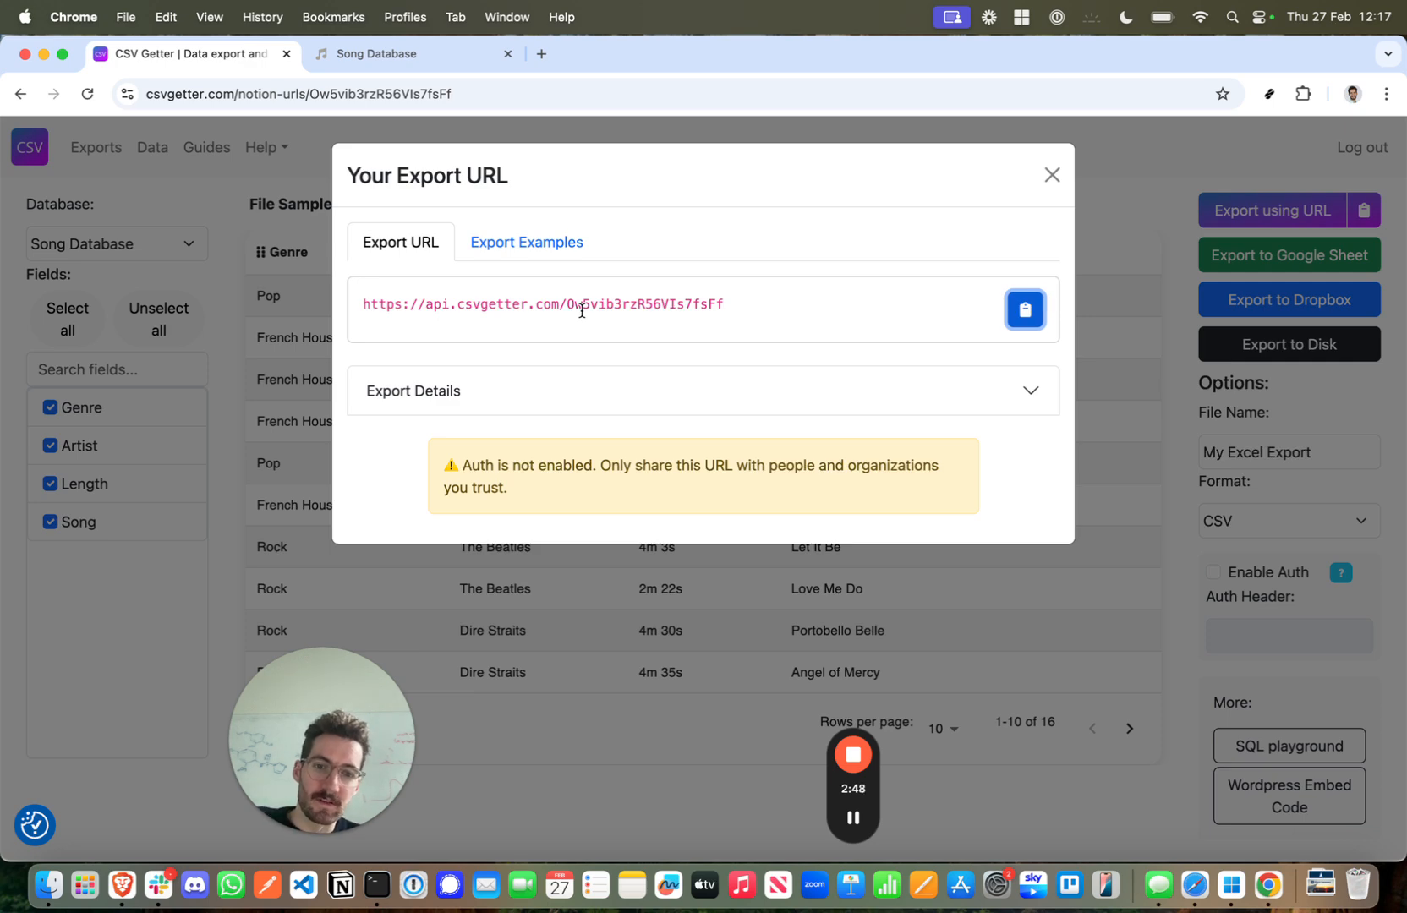
# Switch to the remote Windows desktop and create a blank workbook in Excel
pyautogui.moveTo(852, 839)
pyautogui.press('super+Tab')
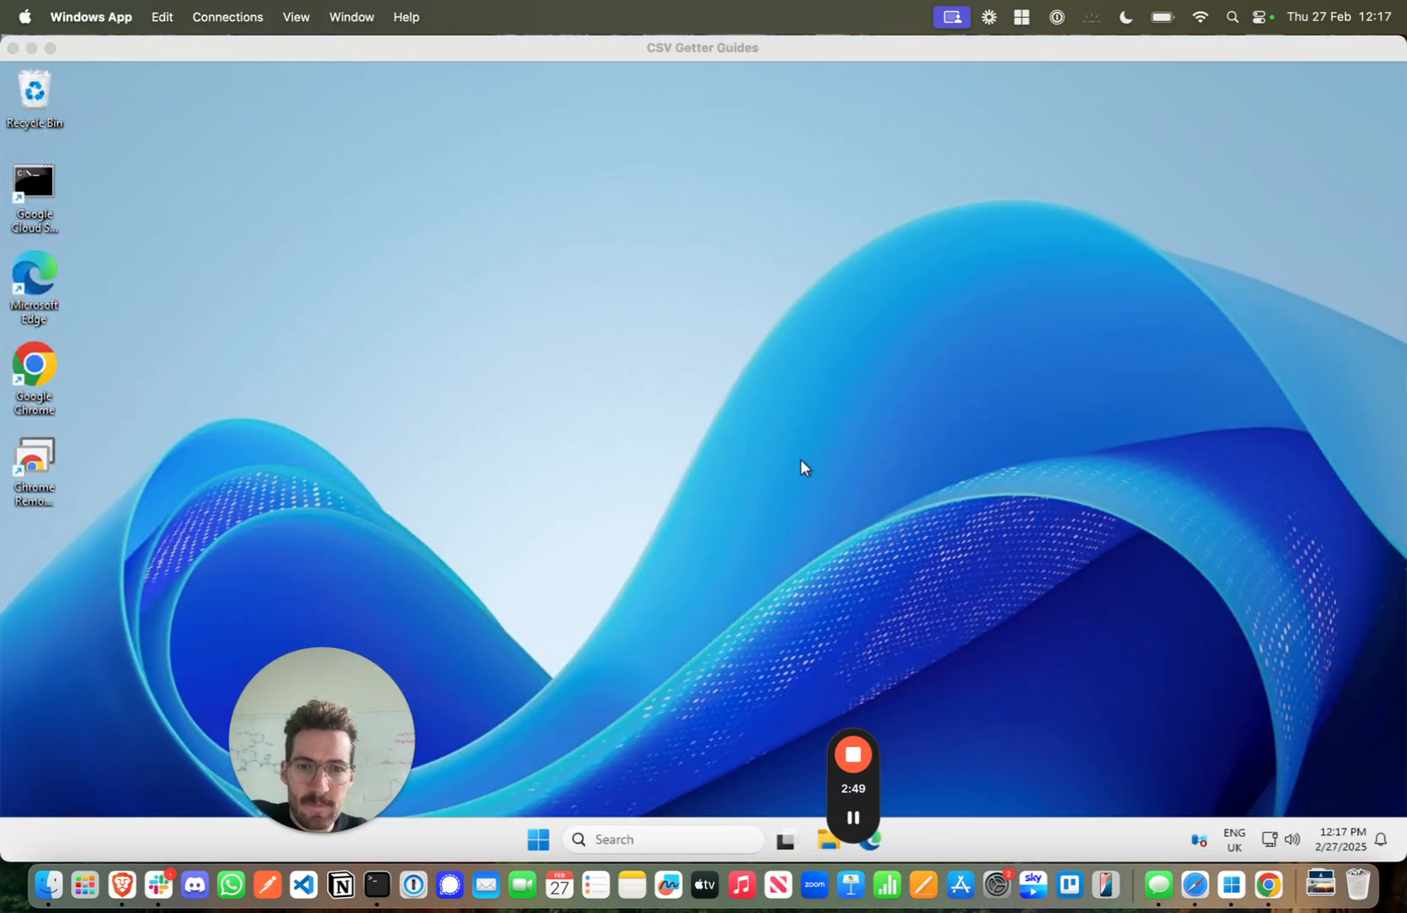
pyautogui.moveTo(310, 795); pyautogui.dragTo(1187, 351)
pyautogui.moveTo(864, 789); pyautogui.dragTo(240, 689)
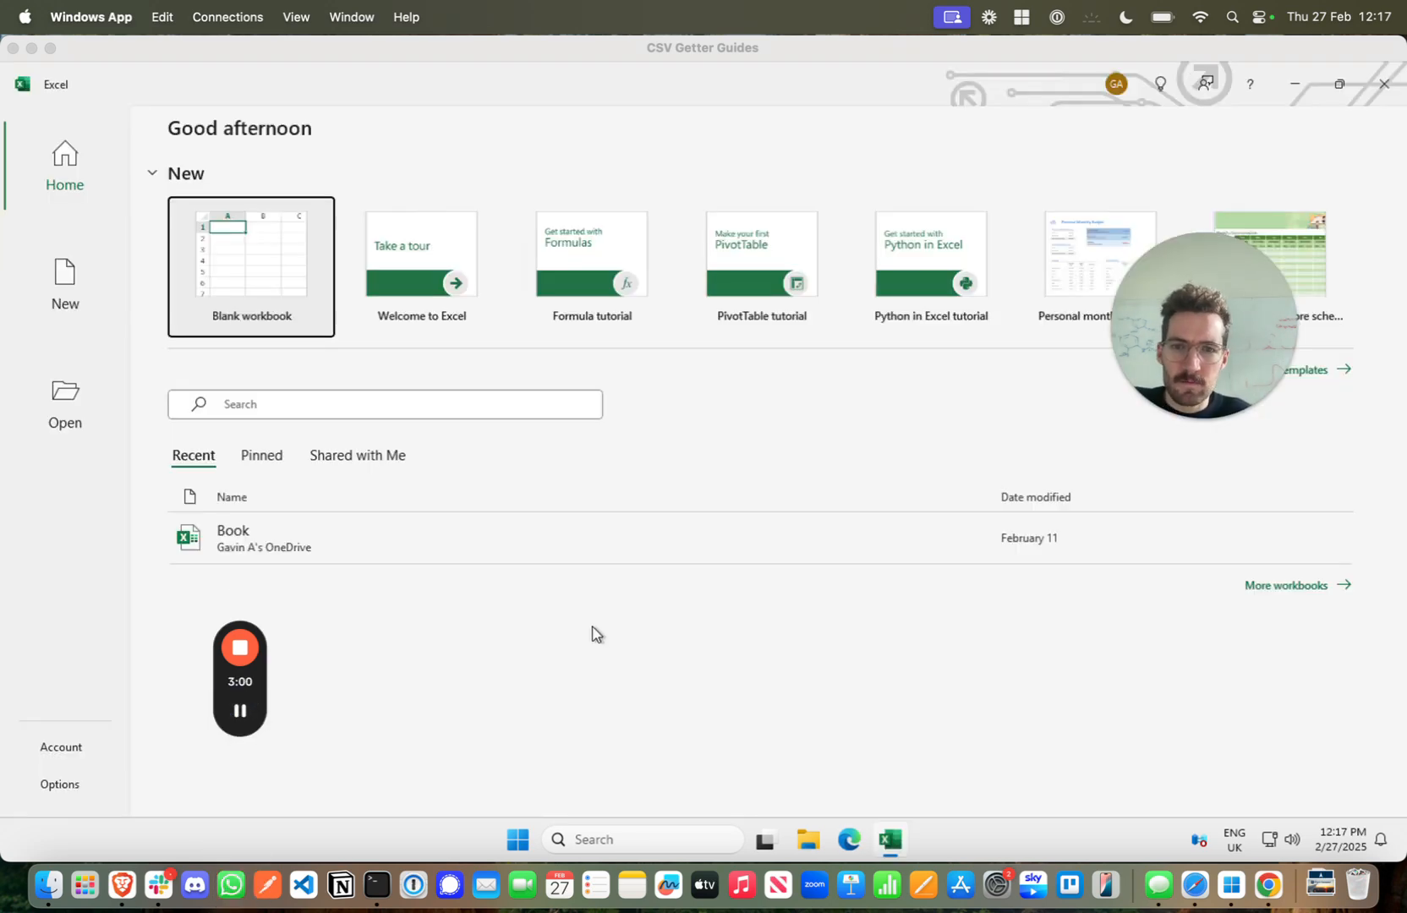
pyautogui.click(254, 265)
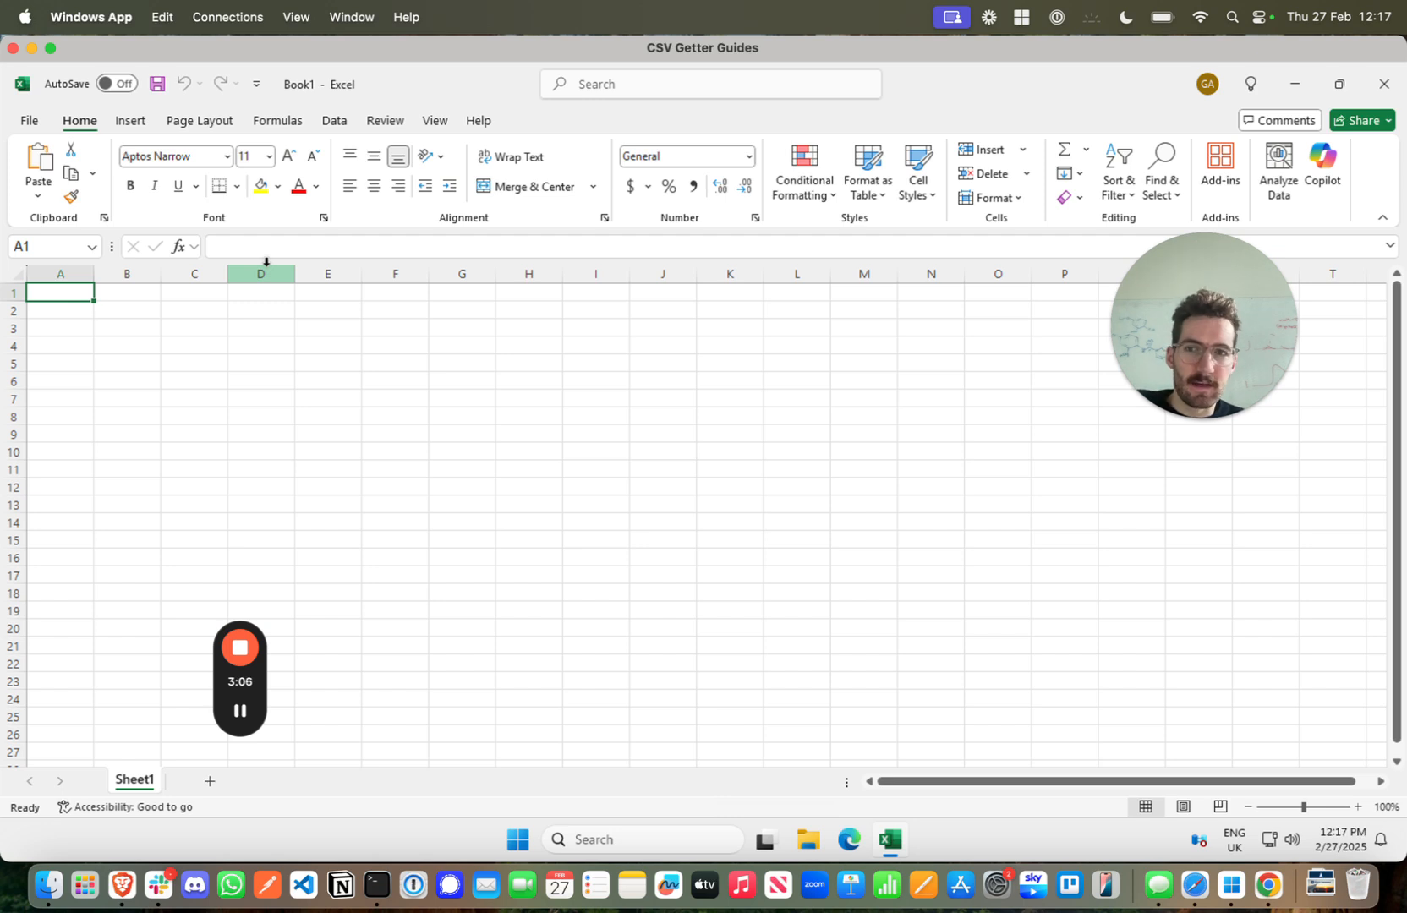
# Import data from the web into the workbook using the copied export URL, and load it with comma as the delimiter
pyautogui.click(337, 123)
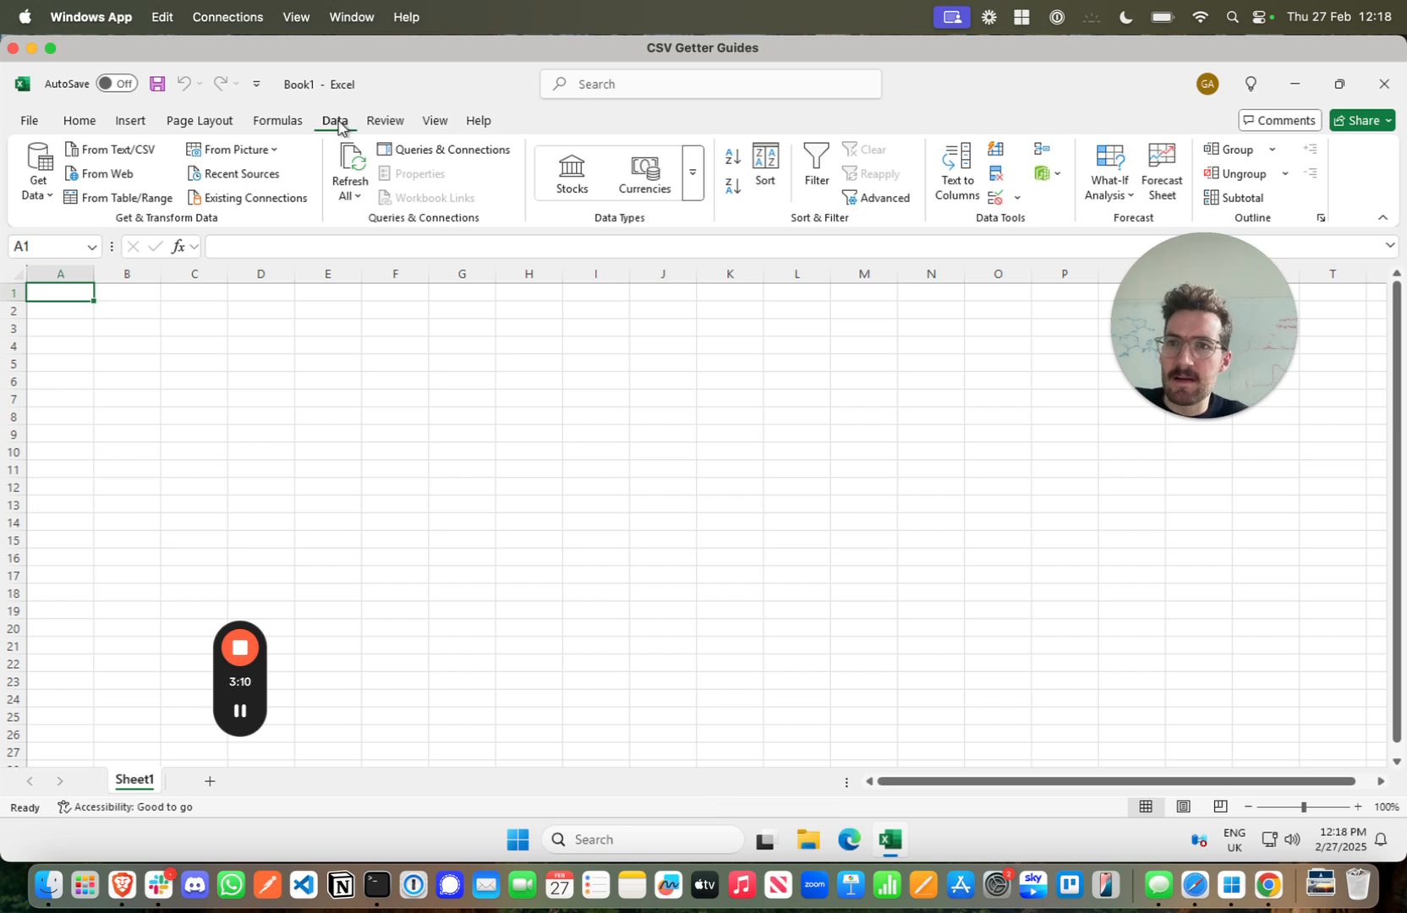
pyautogui.click(91, 173)
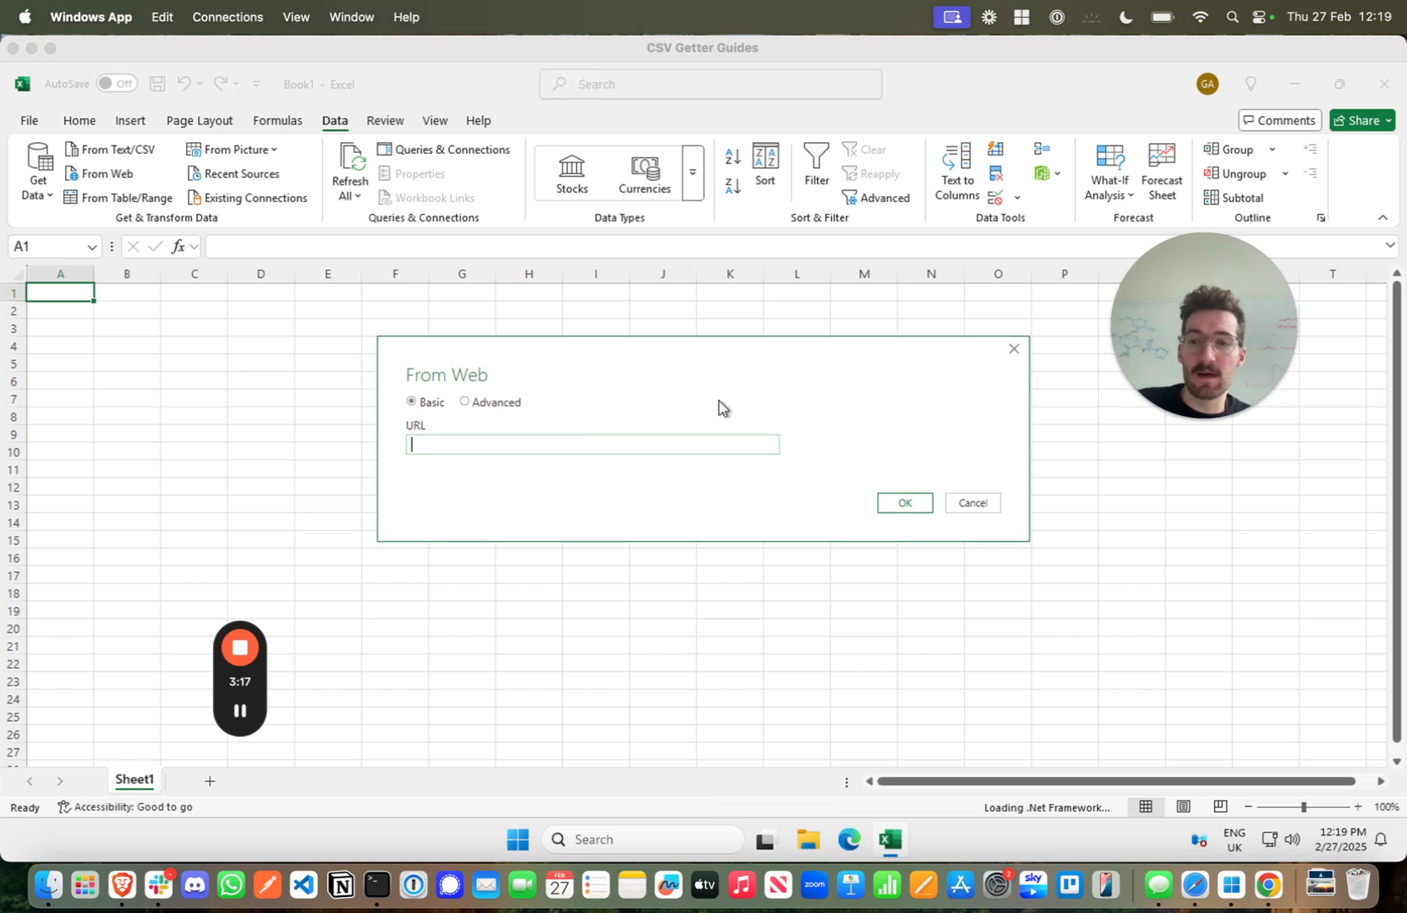
pyautogui.click(465, 446)
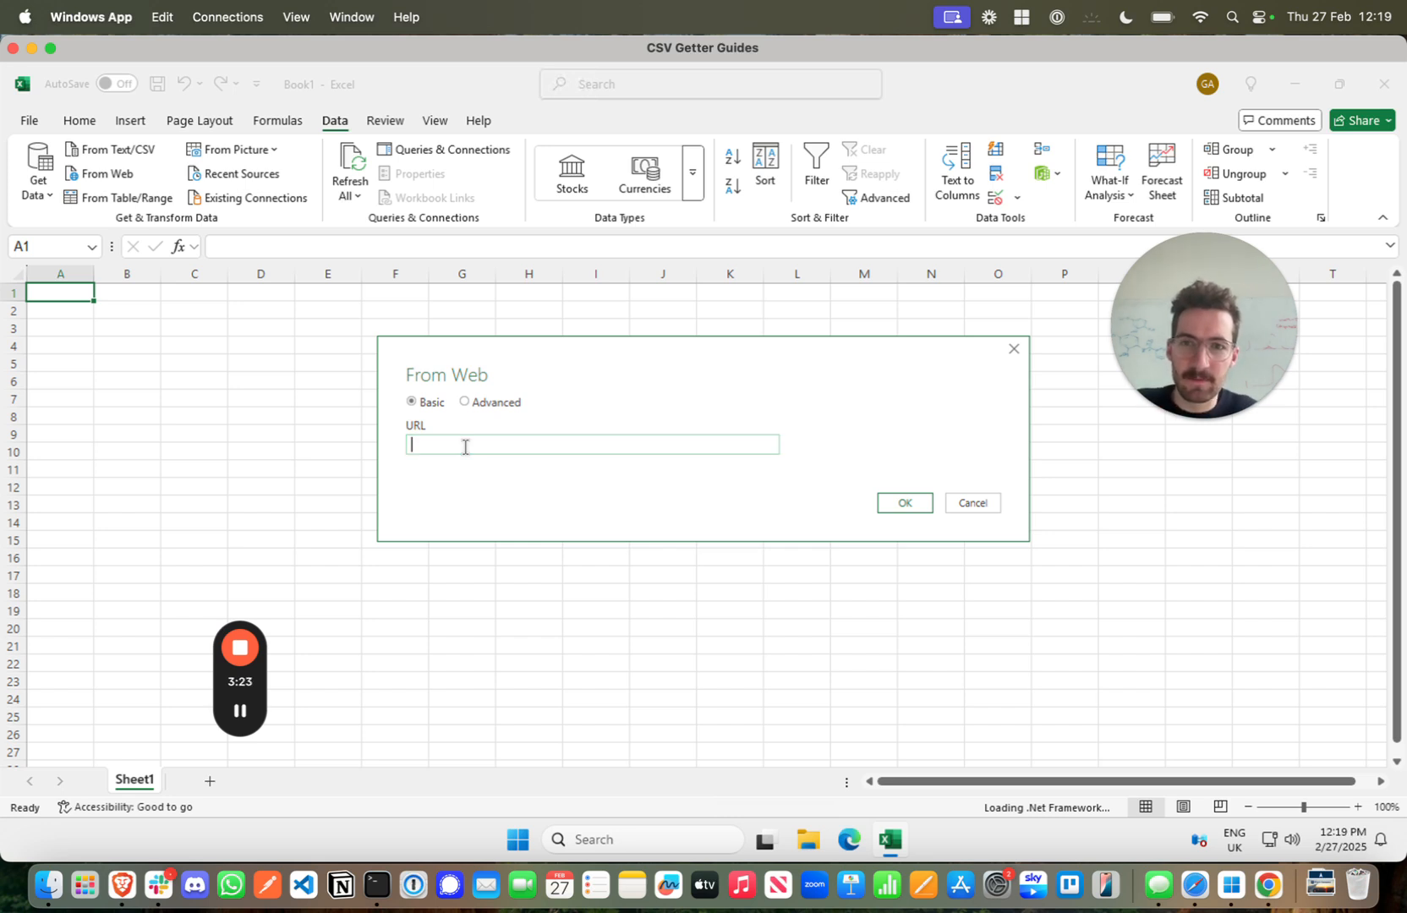
pyautogui.press('super+v')
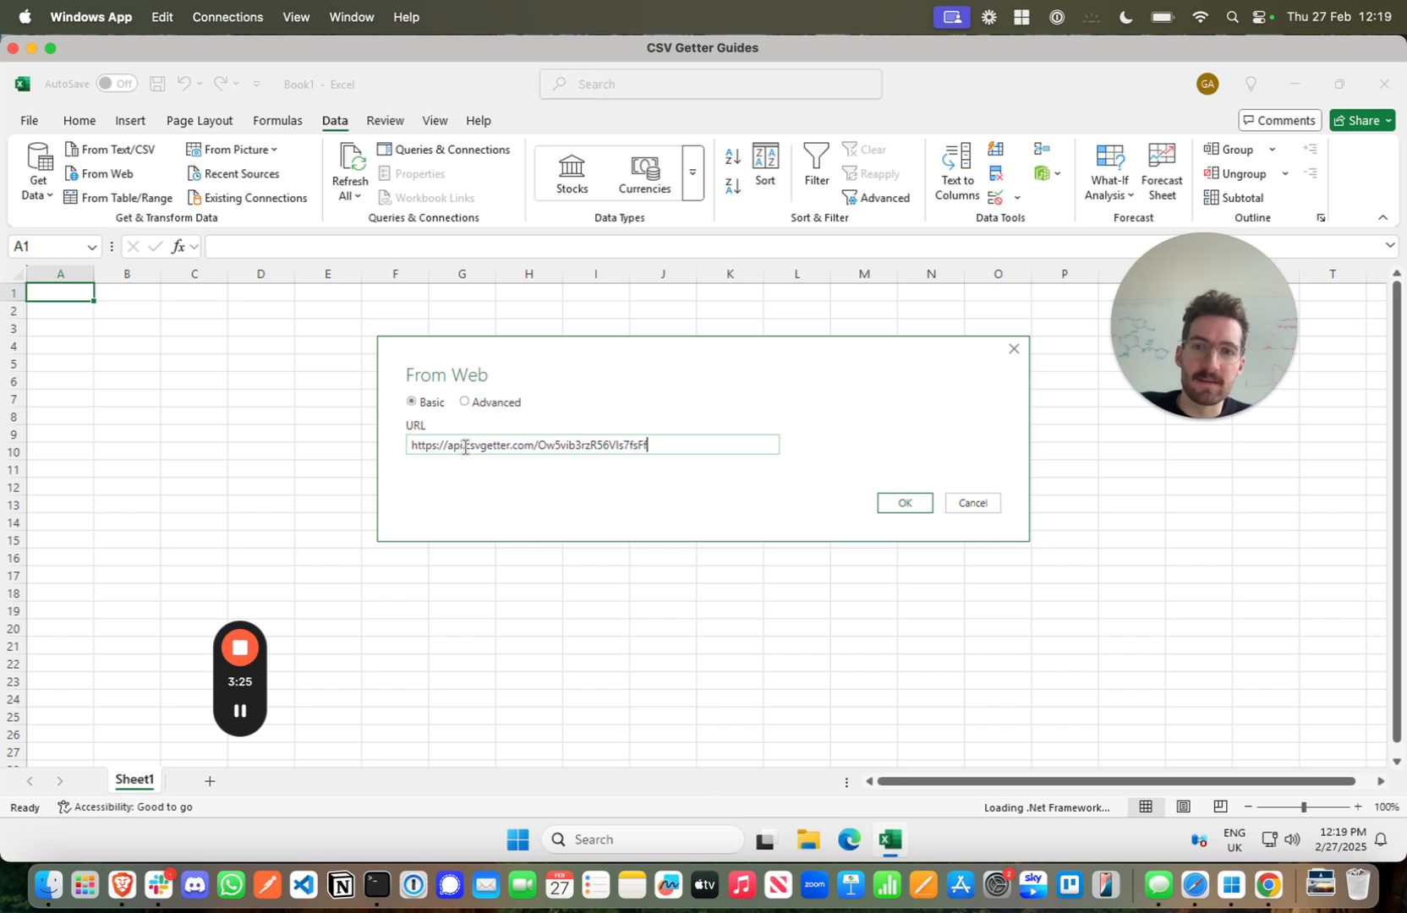
pyautogui.click(904, 504)
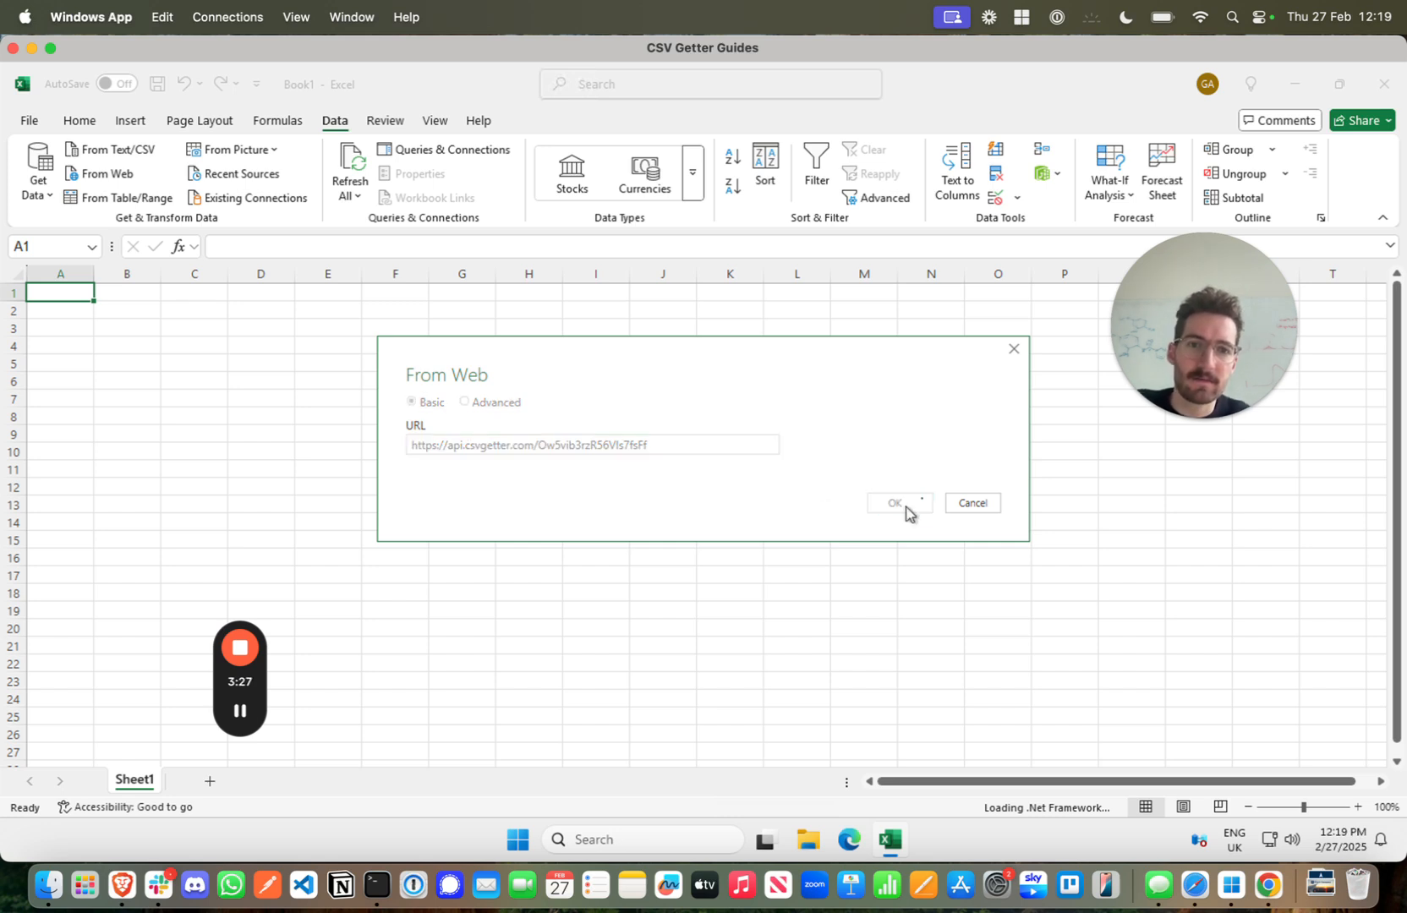
pyautogui.click(240, 713)
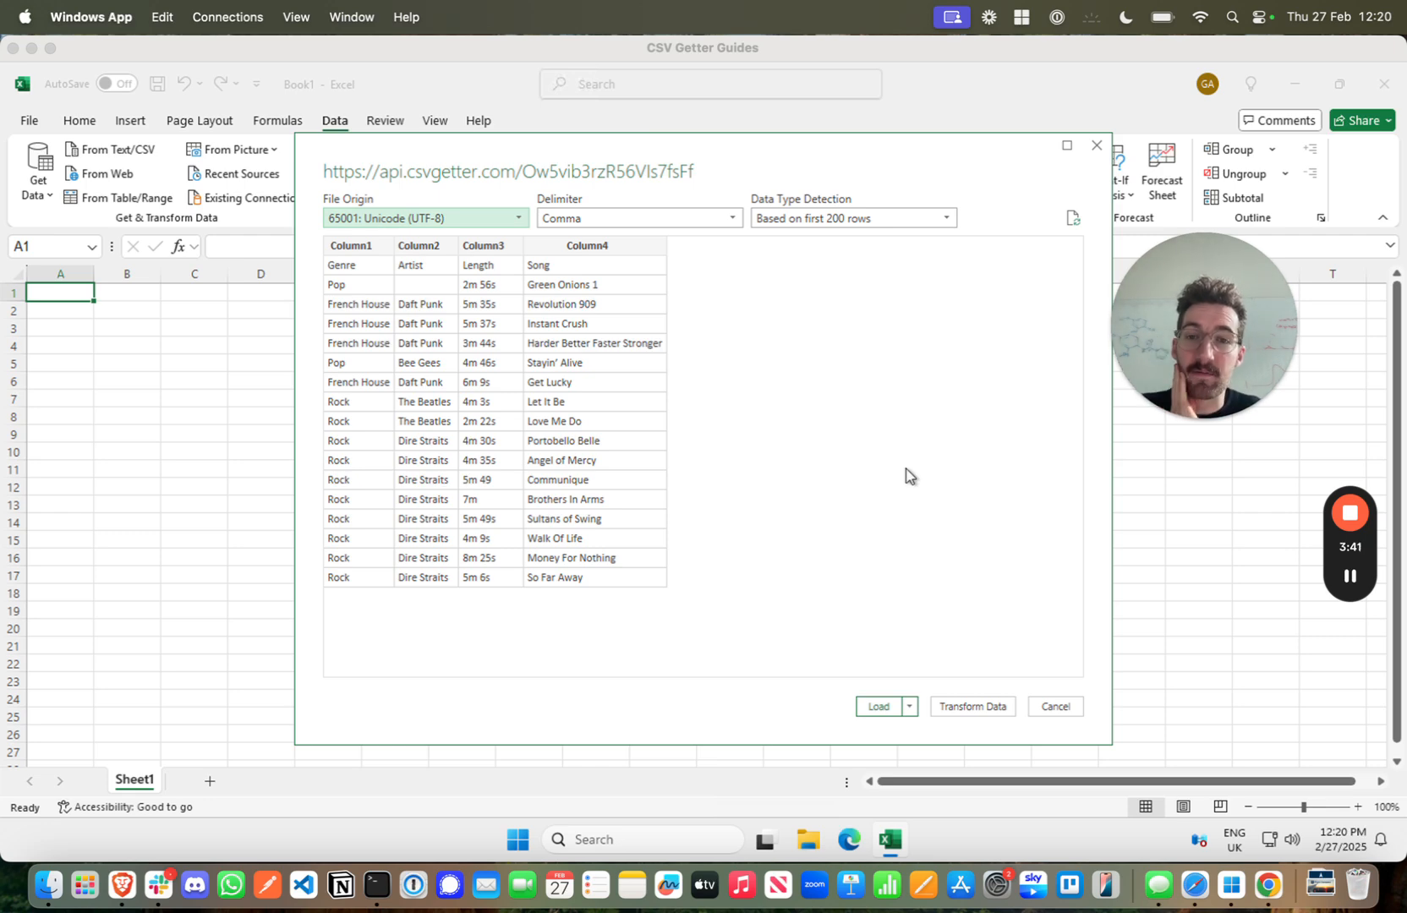
pyautogui.click(880, 710)
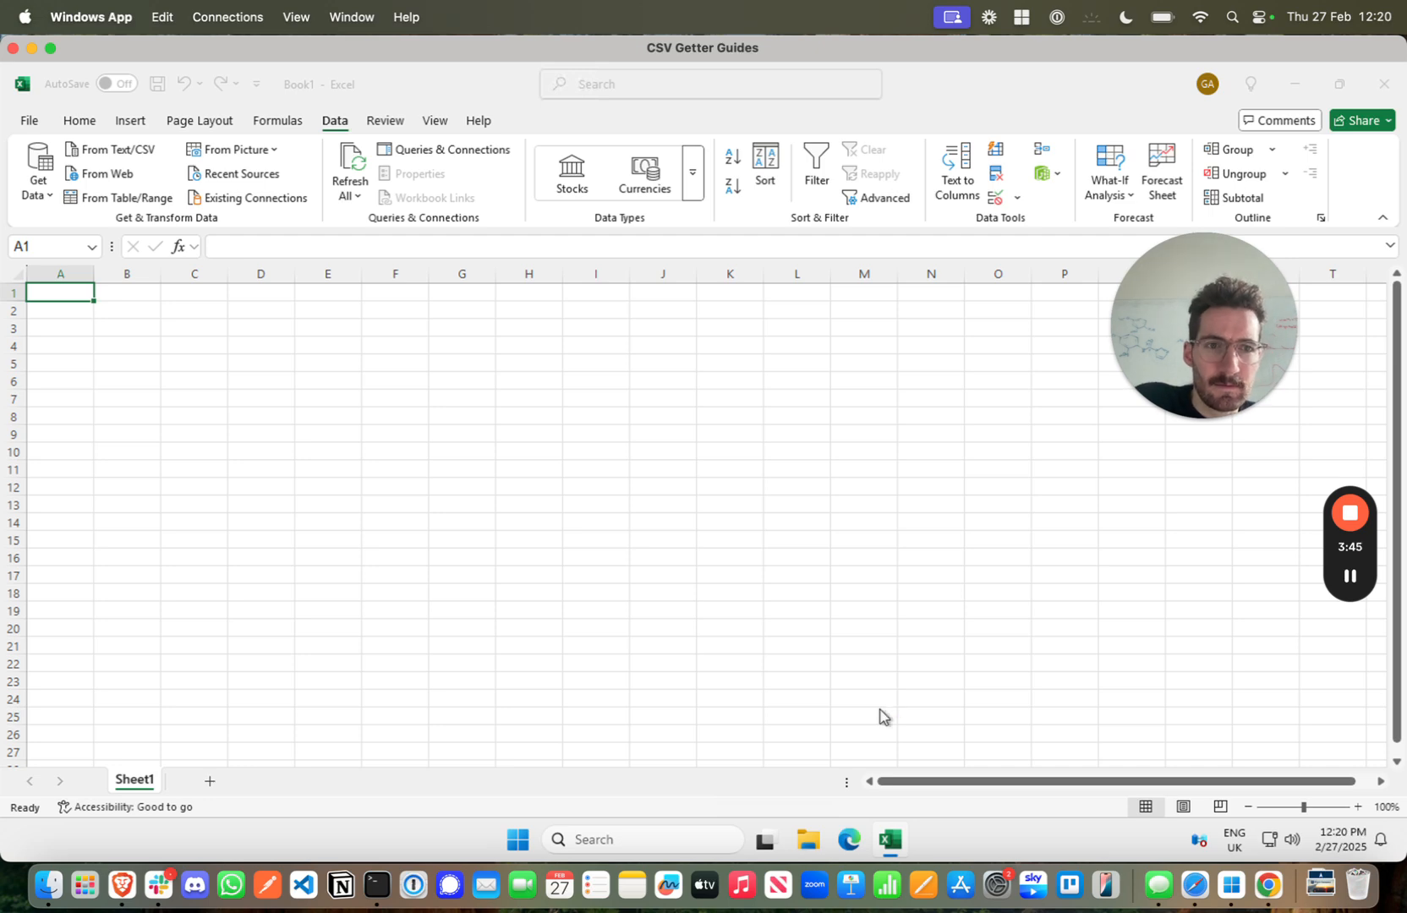
pyautogui.moveTo(1351, 577)
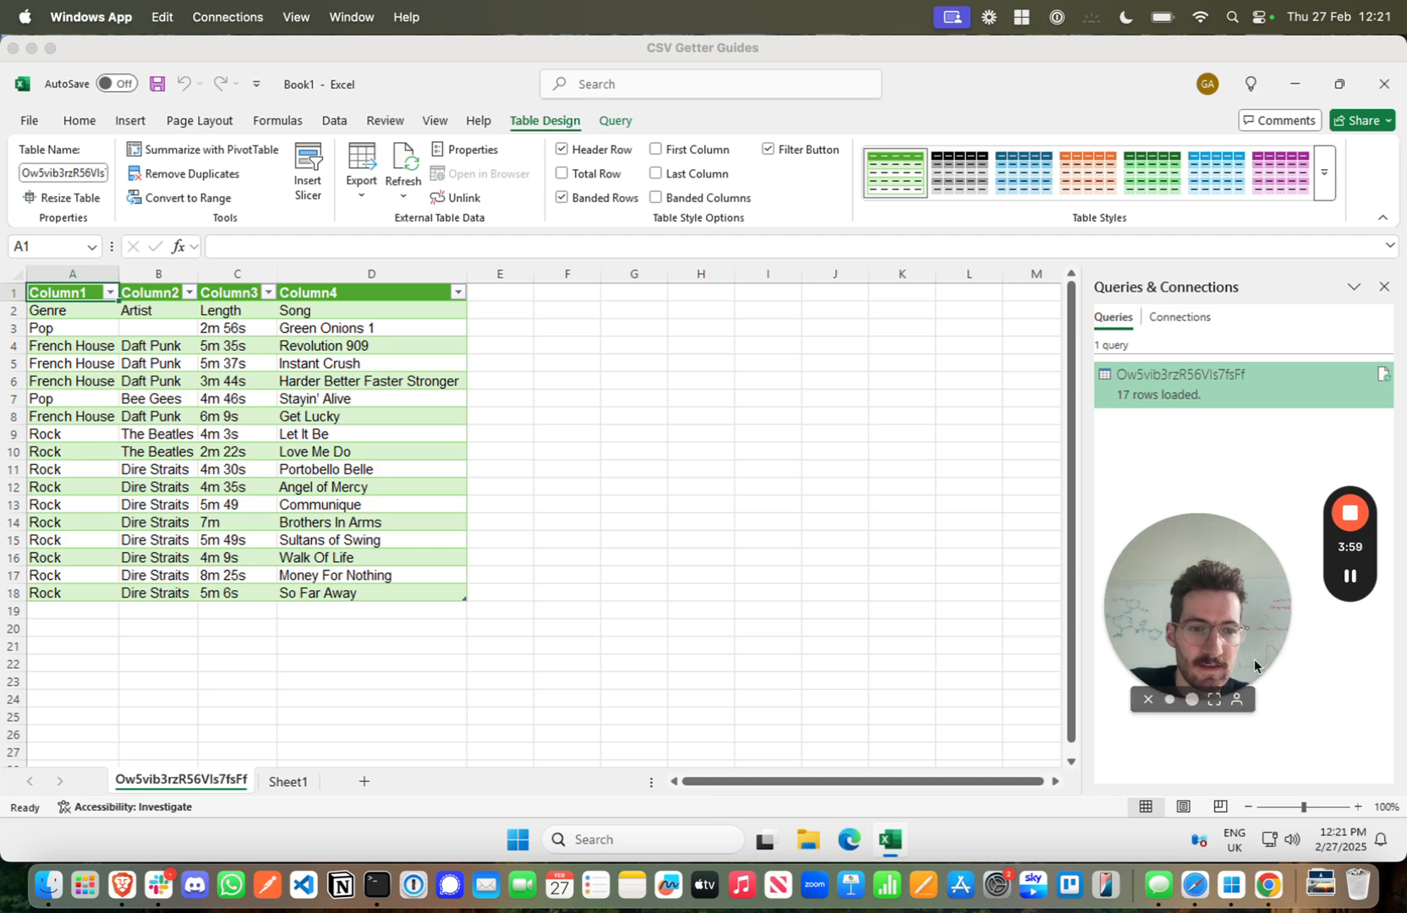
# Switch to the Notion Song Database in Chrome and rename the song "Green Onions 1" to "Green Onions 2"
pyautogui.click(1269, 897)
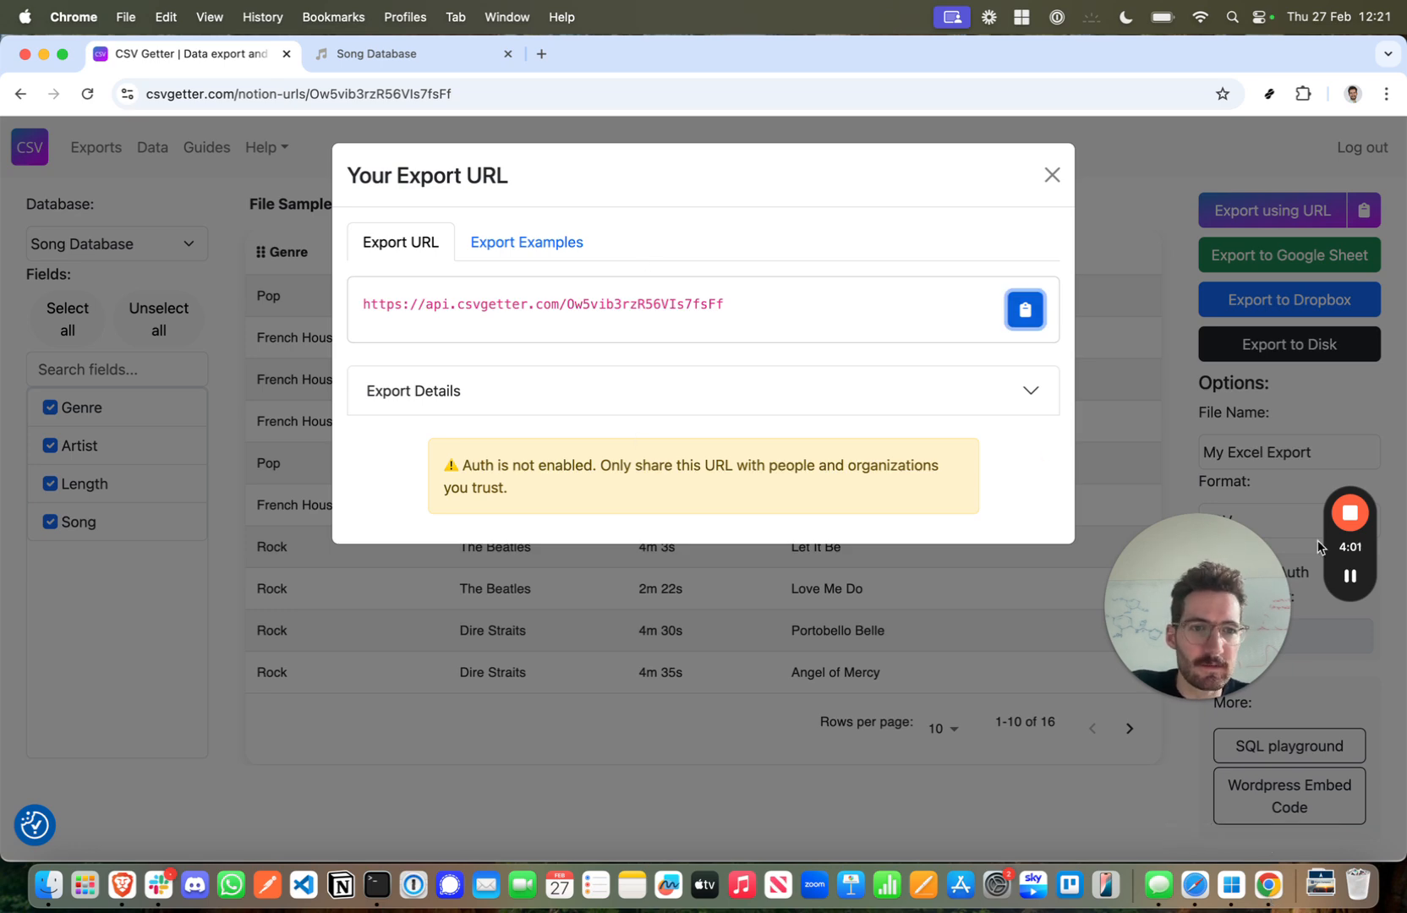
pyautogui.hotkey('ctrl', 'Tab')
pyautogui.scroll(2, 614, 492)
pyautogui.scroll(-4, 271, 393)
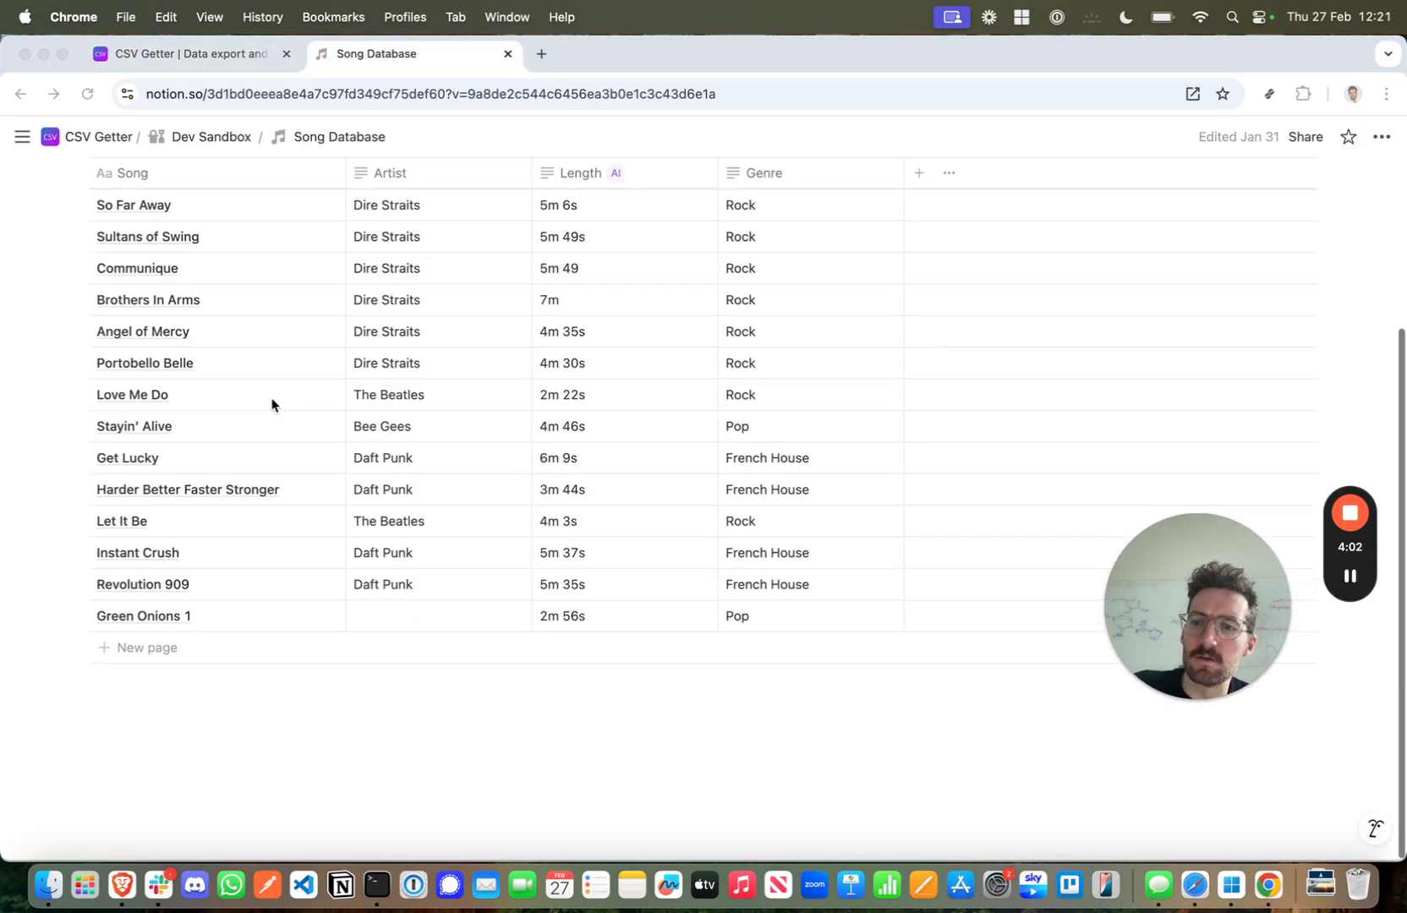
pyautogui.click(191, 620)
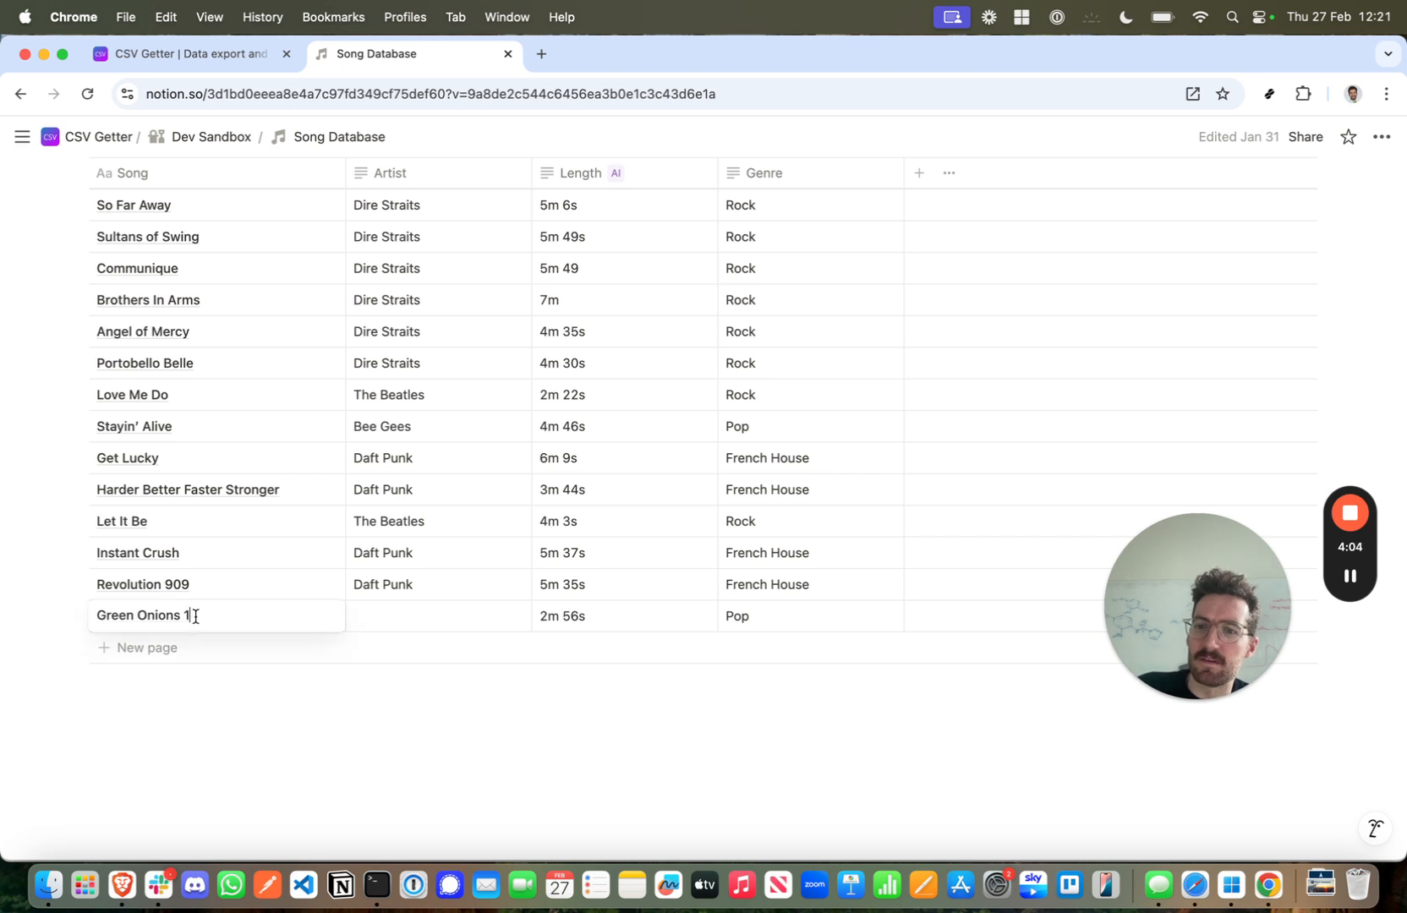
pyautogui.press('BackSpace')
pyautogui.write('2')
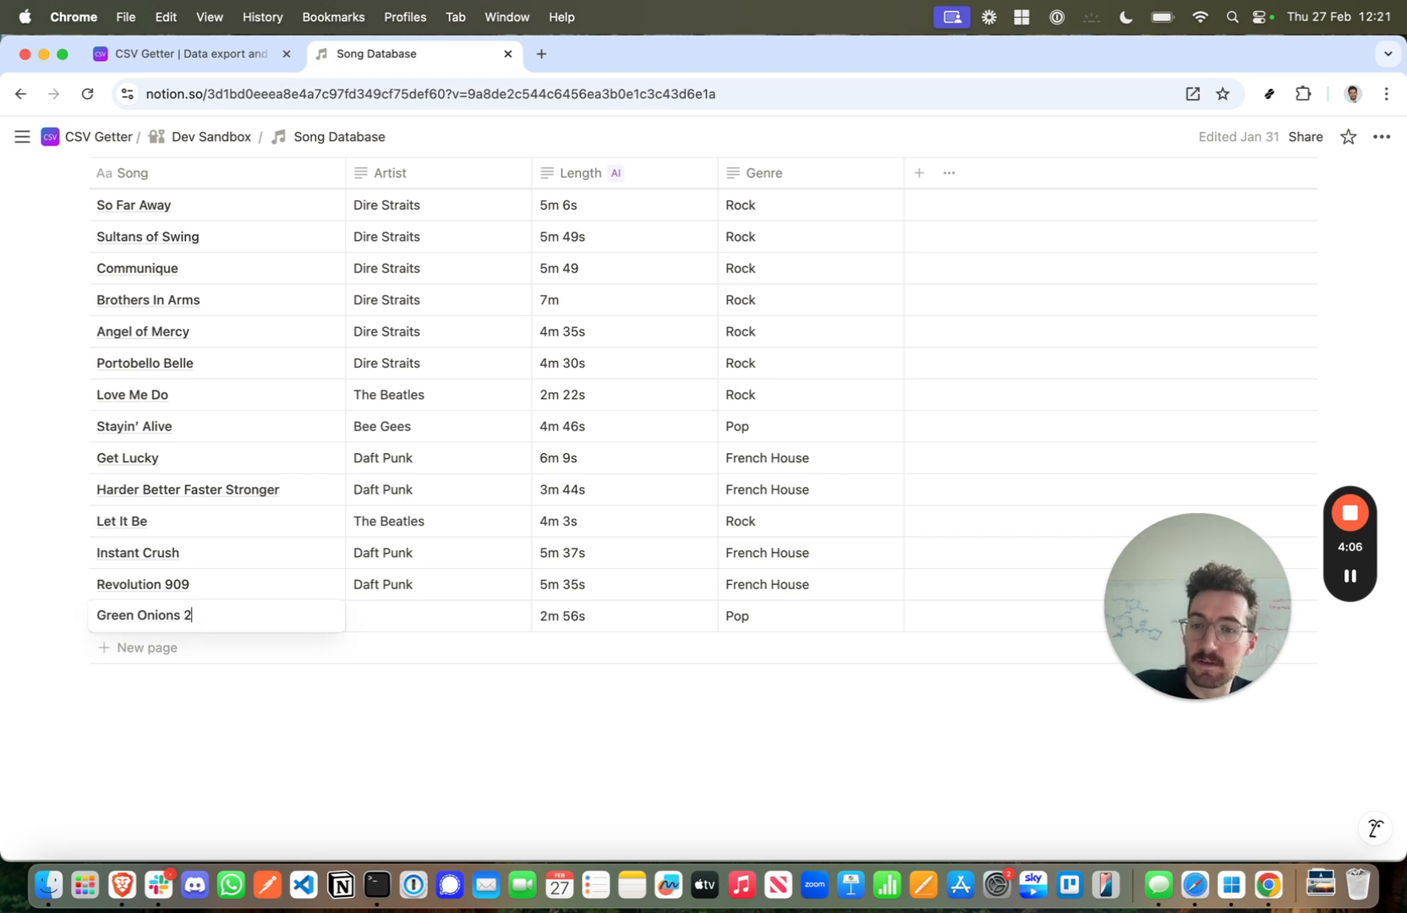
pyautogui.press('Escape')
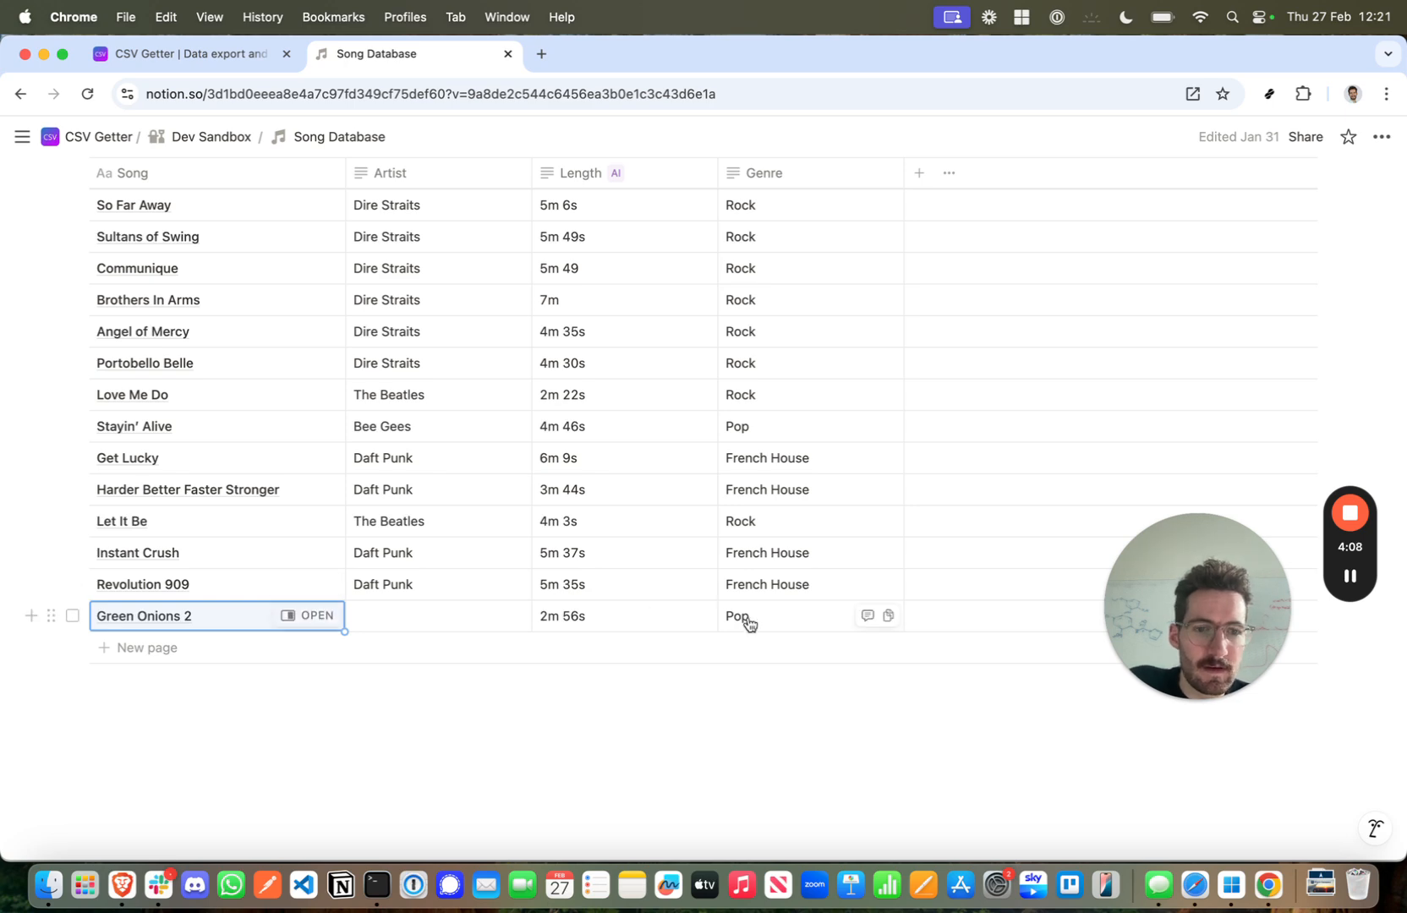
# Return to the Excel workbook, refresh the imported web query, and select the first song's title in cell D3
pyautogui.press('super+Tab')
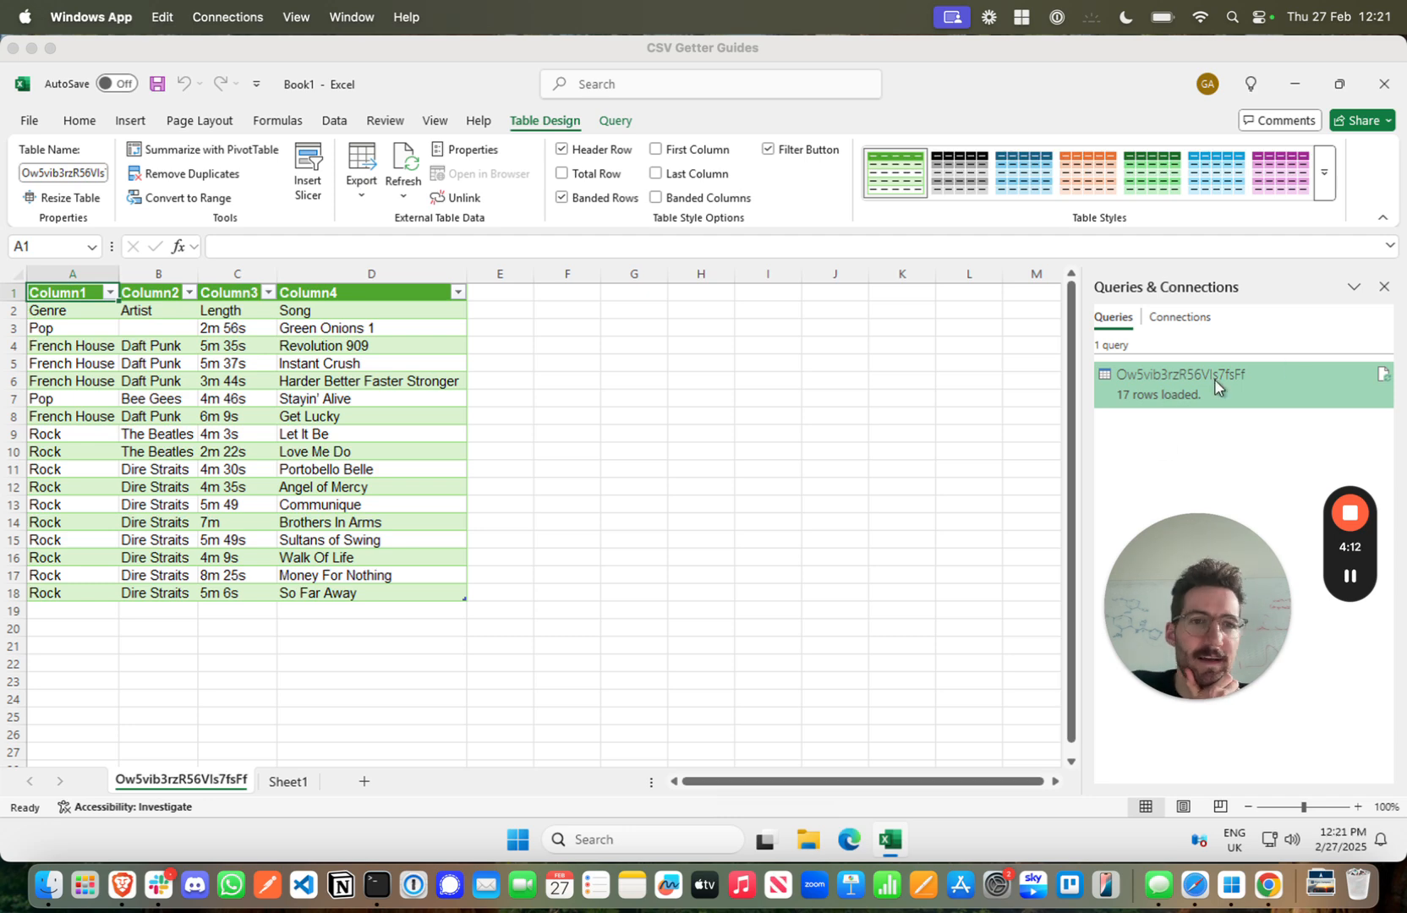
pyautogui.click(1239, 400)
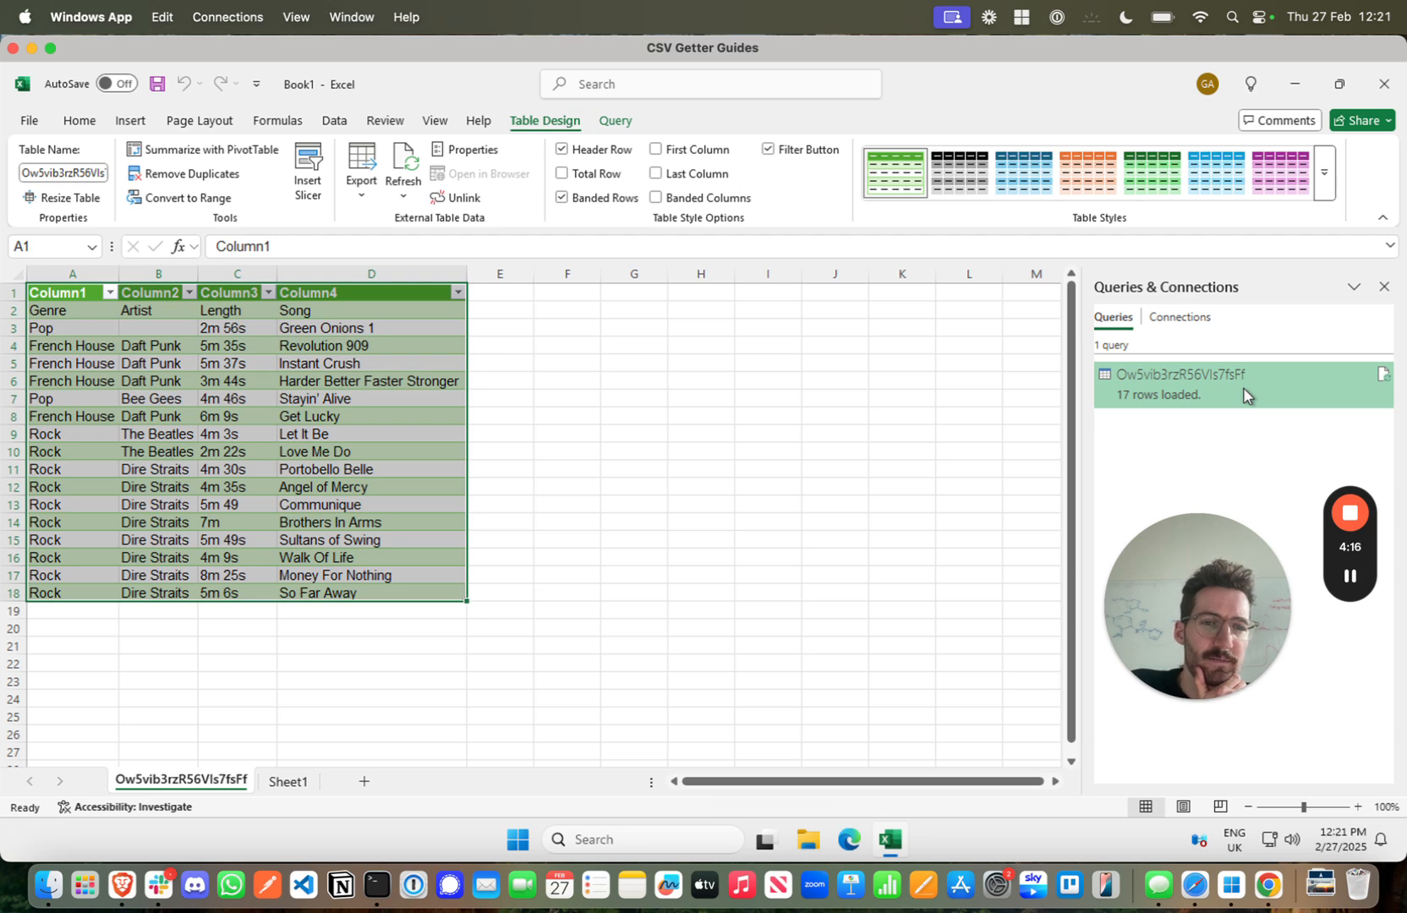
pyautogui.click(1349, 576)
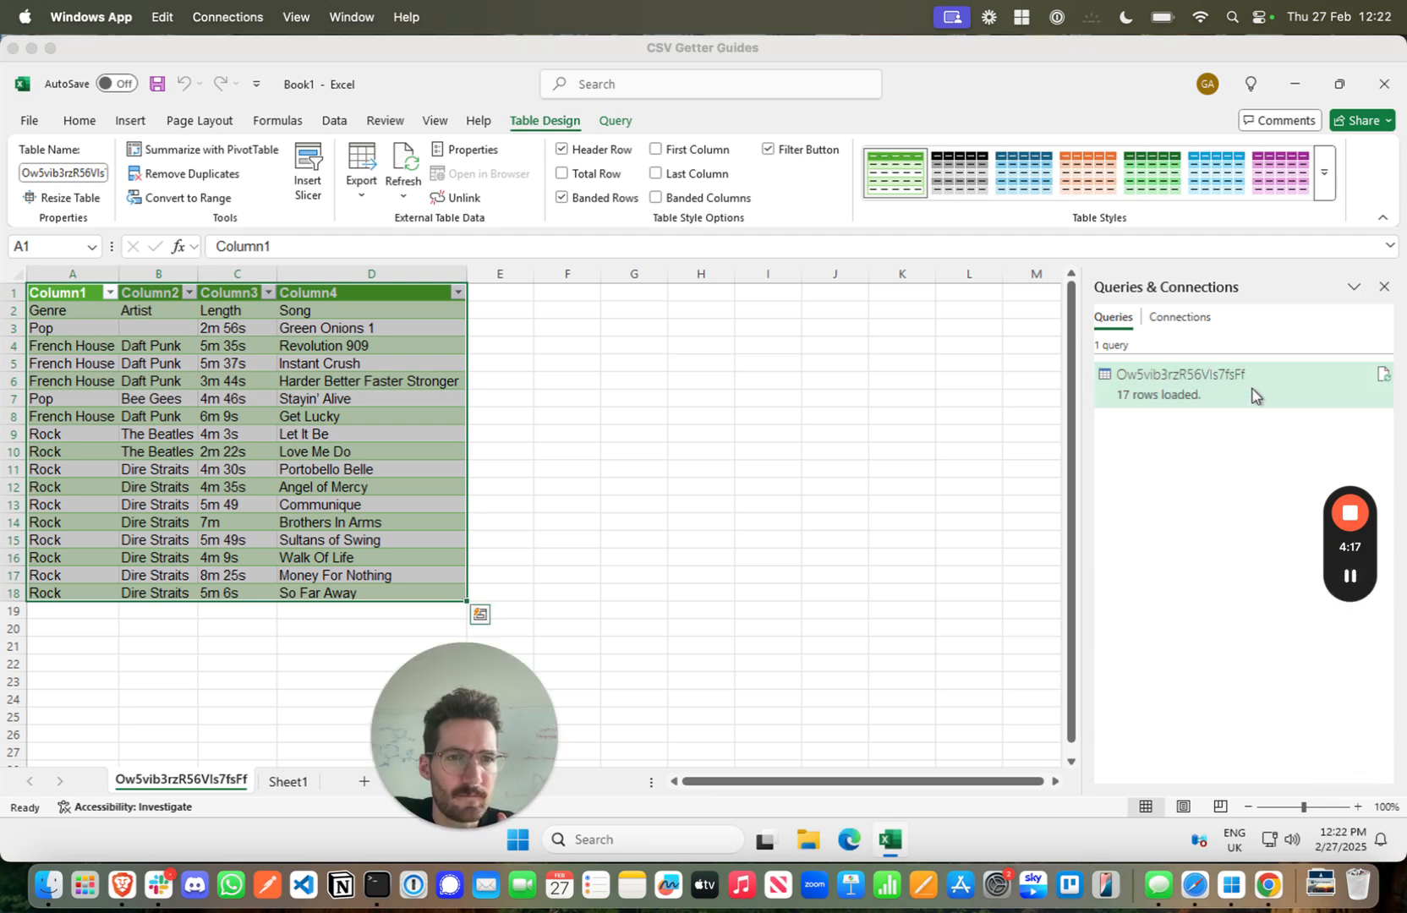
pyautogui.rightClick(1218, 384)
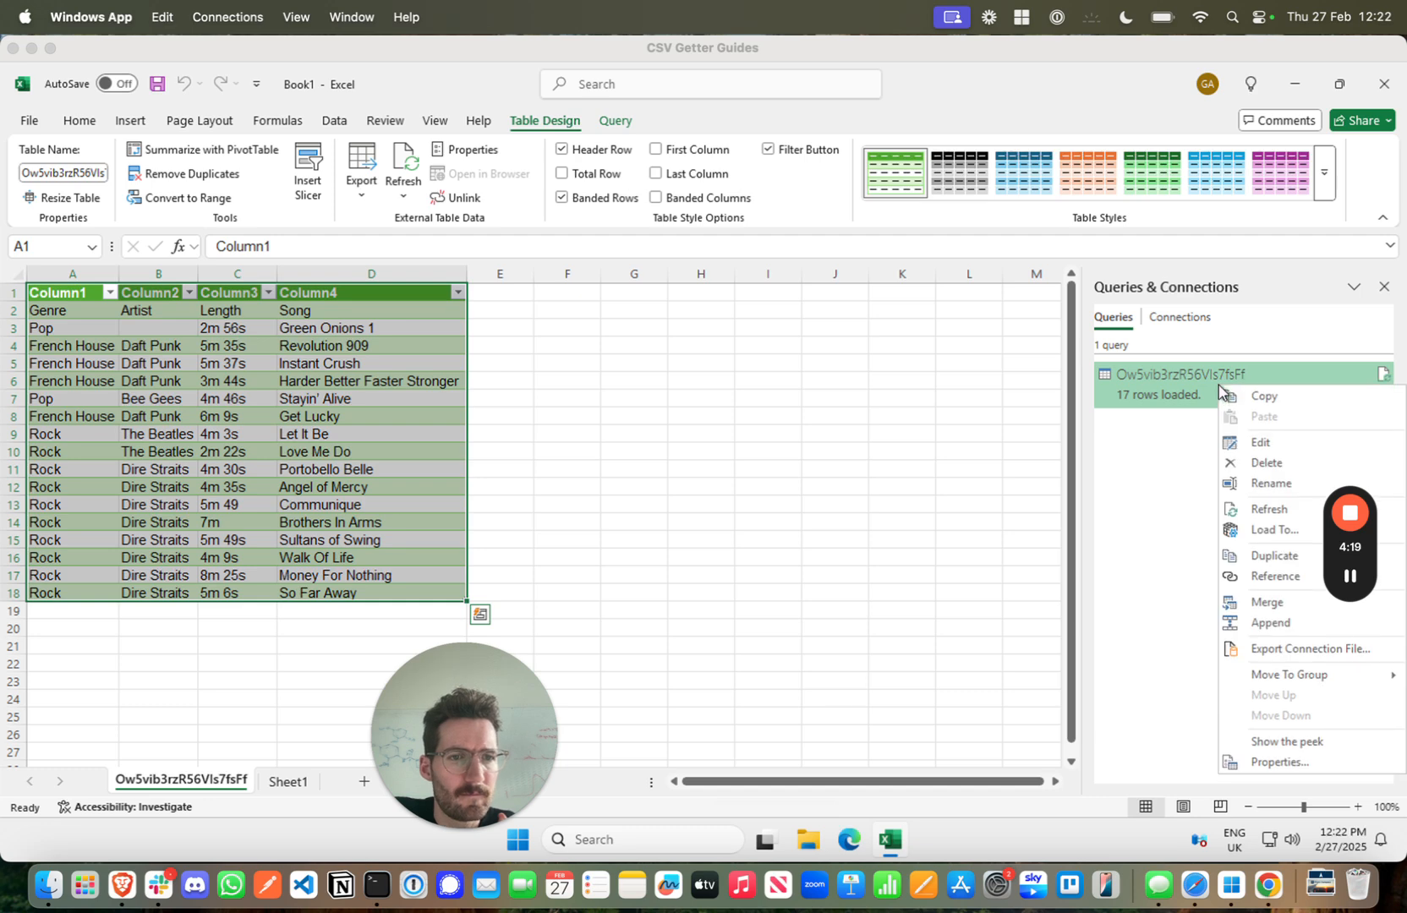
pyautogui.click(1267, 509)
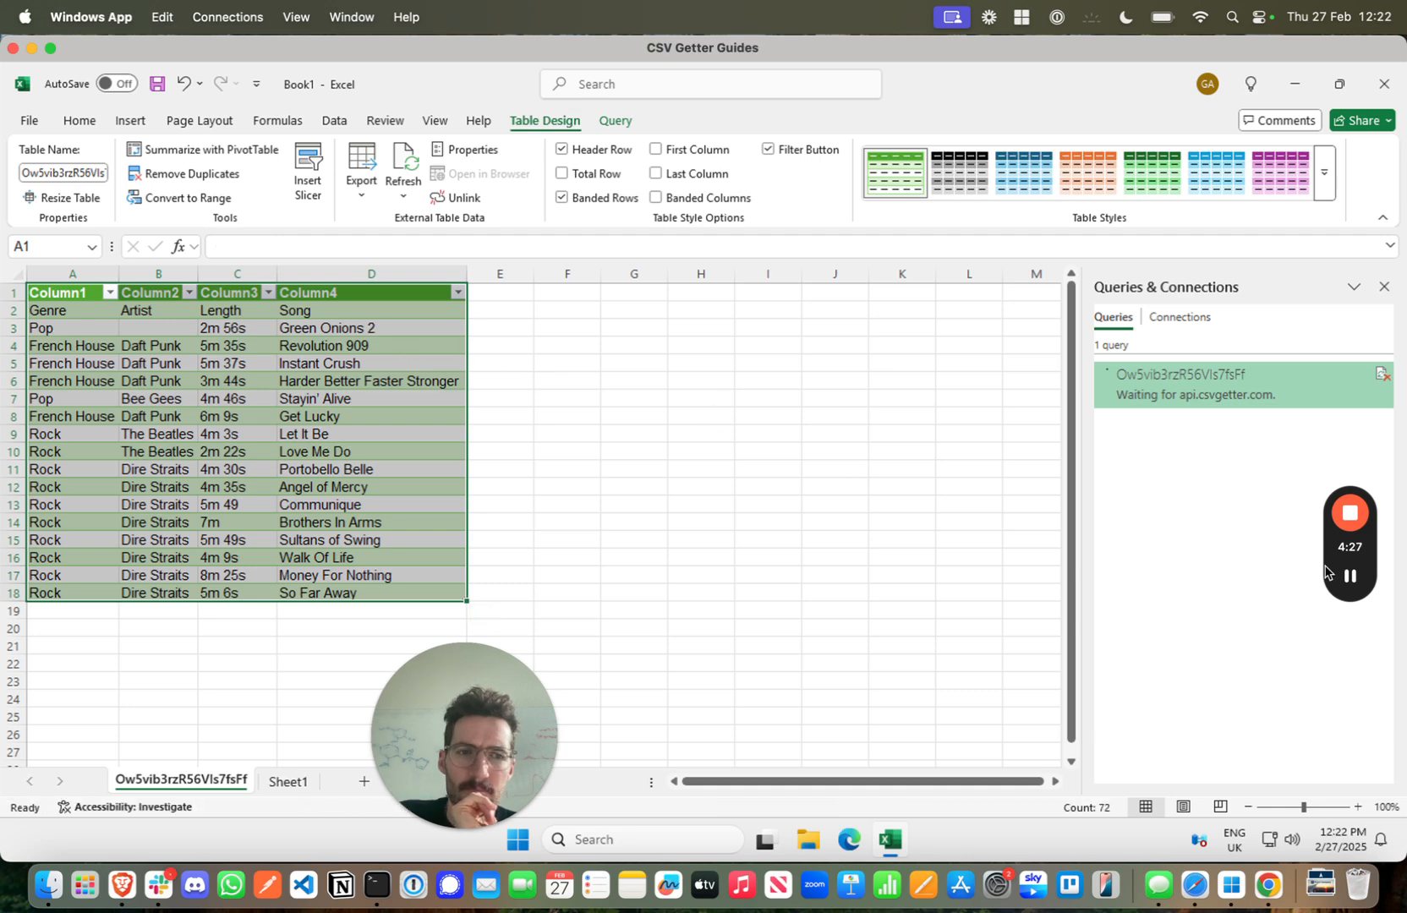
pyautogui.click(547, 347)
pyautogui.click(393, 327)
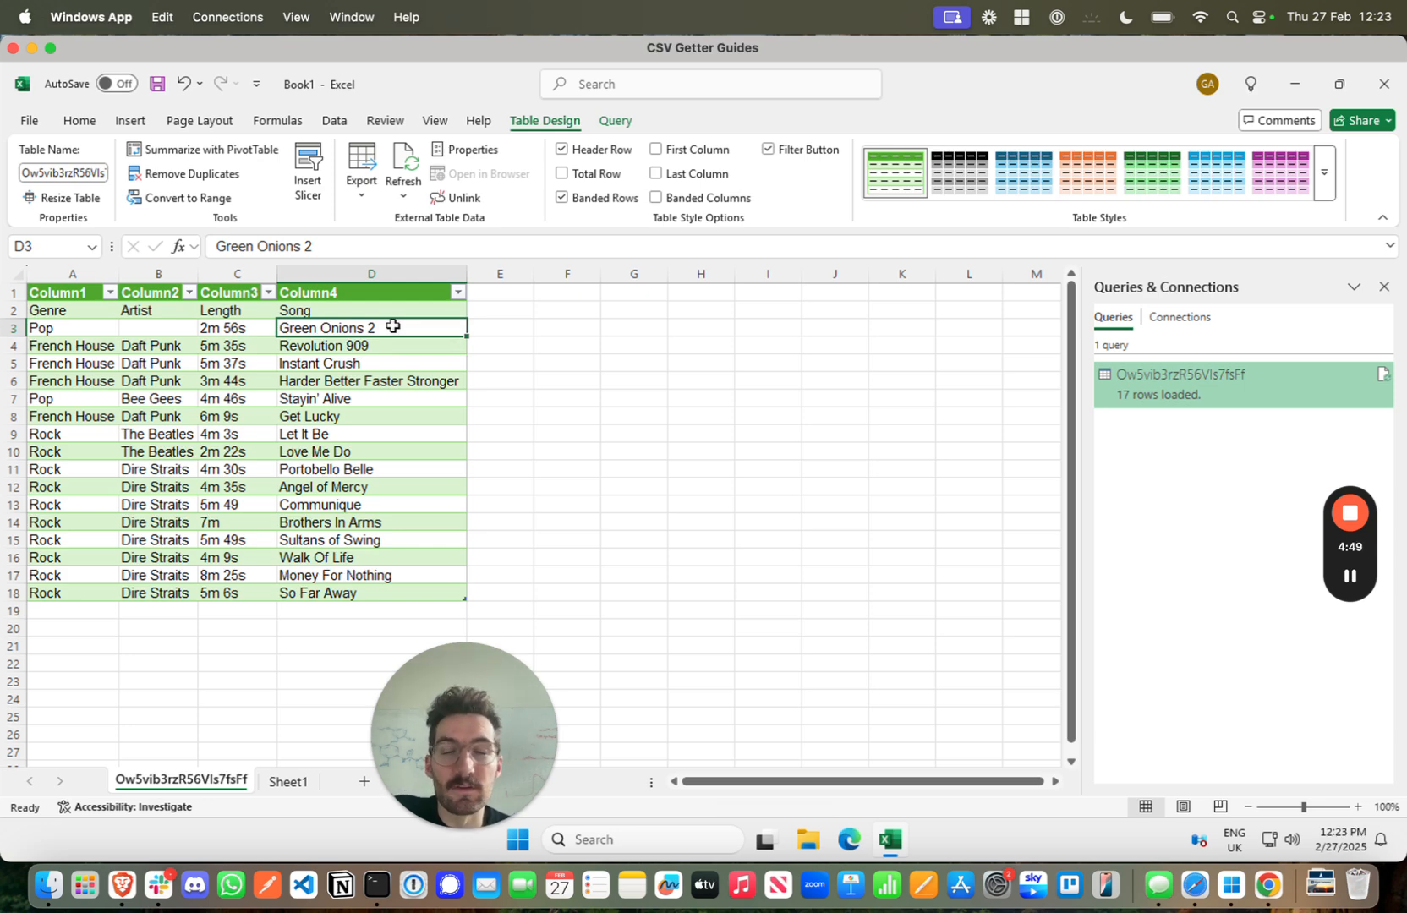
# Switch back to CSV Getter in Chrome and review the export URL examples, especially the sql parameter for exporting the first 5 rows as JSON
pyautogui.click(1268, 885)
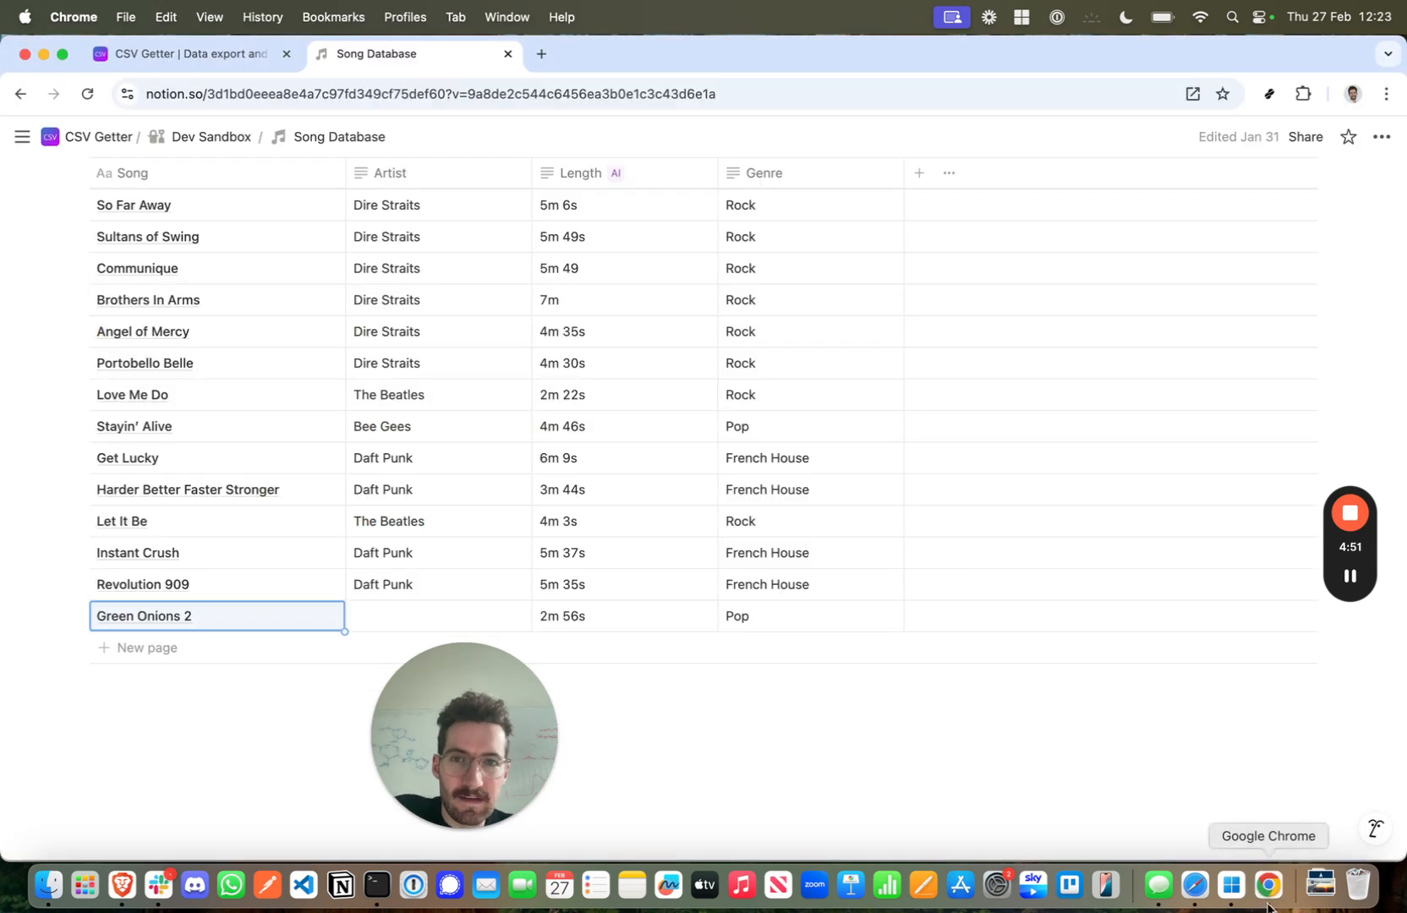
pyautogui.click(211, 55)
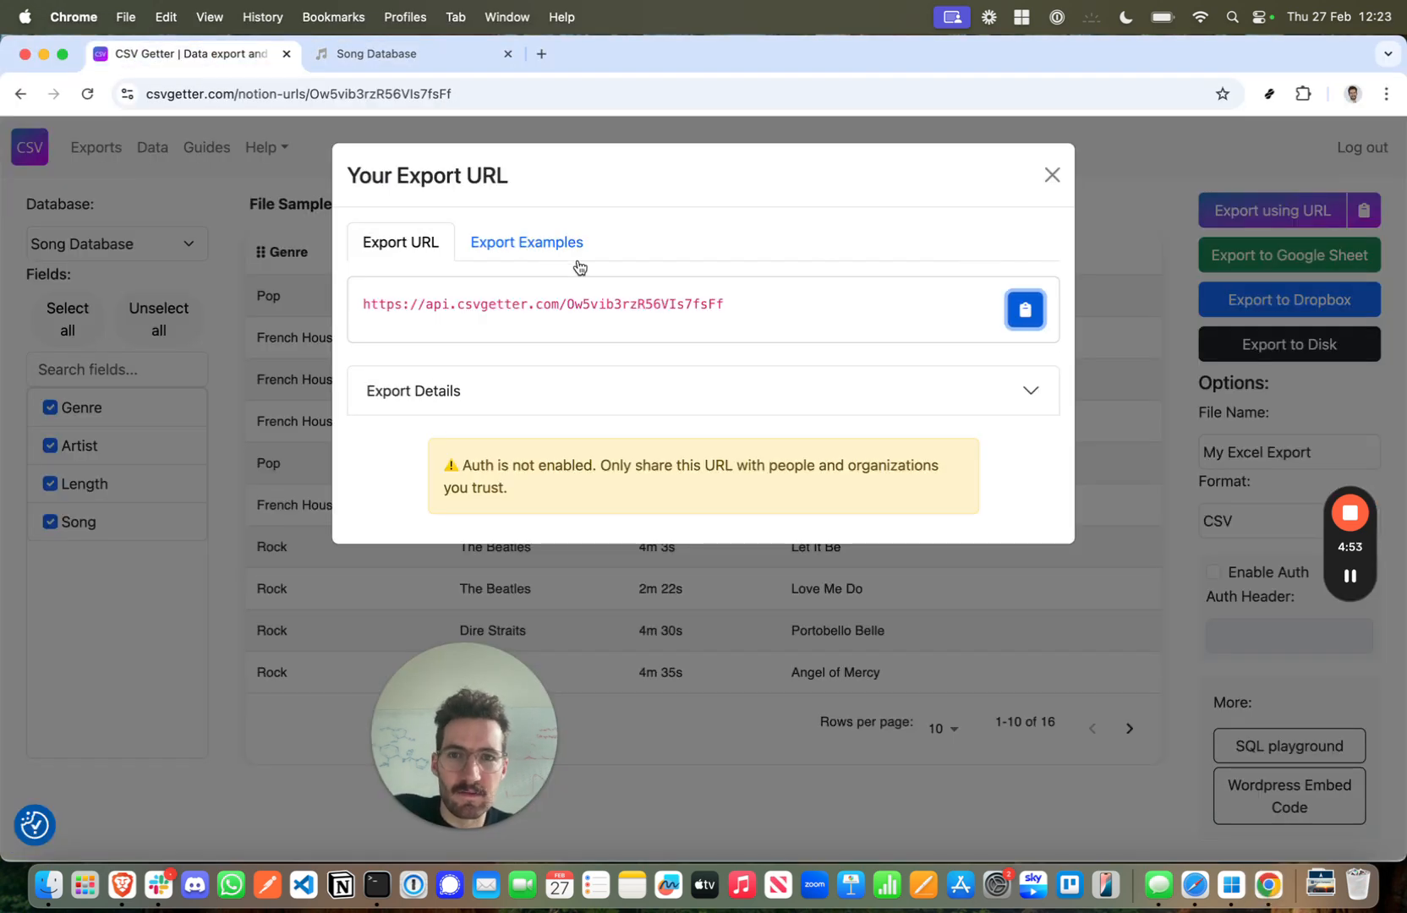
pyautogui.click(520, 243)
pyautogui.scroll(-3, 863, 476)
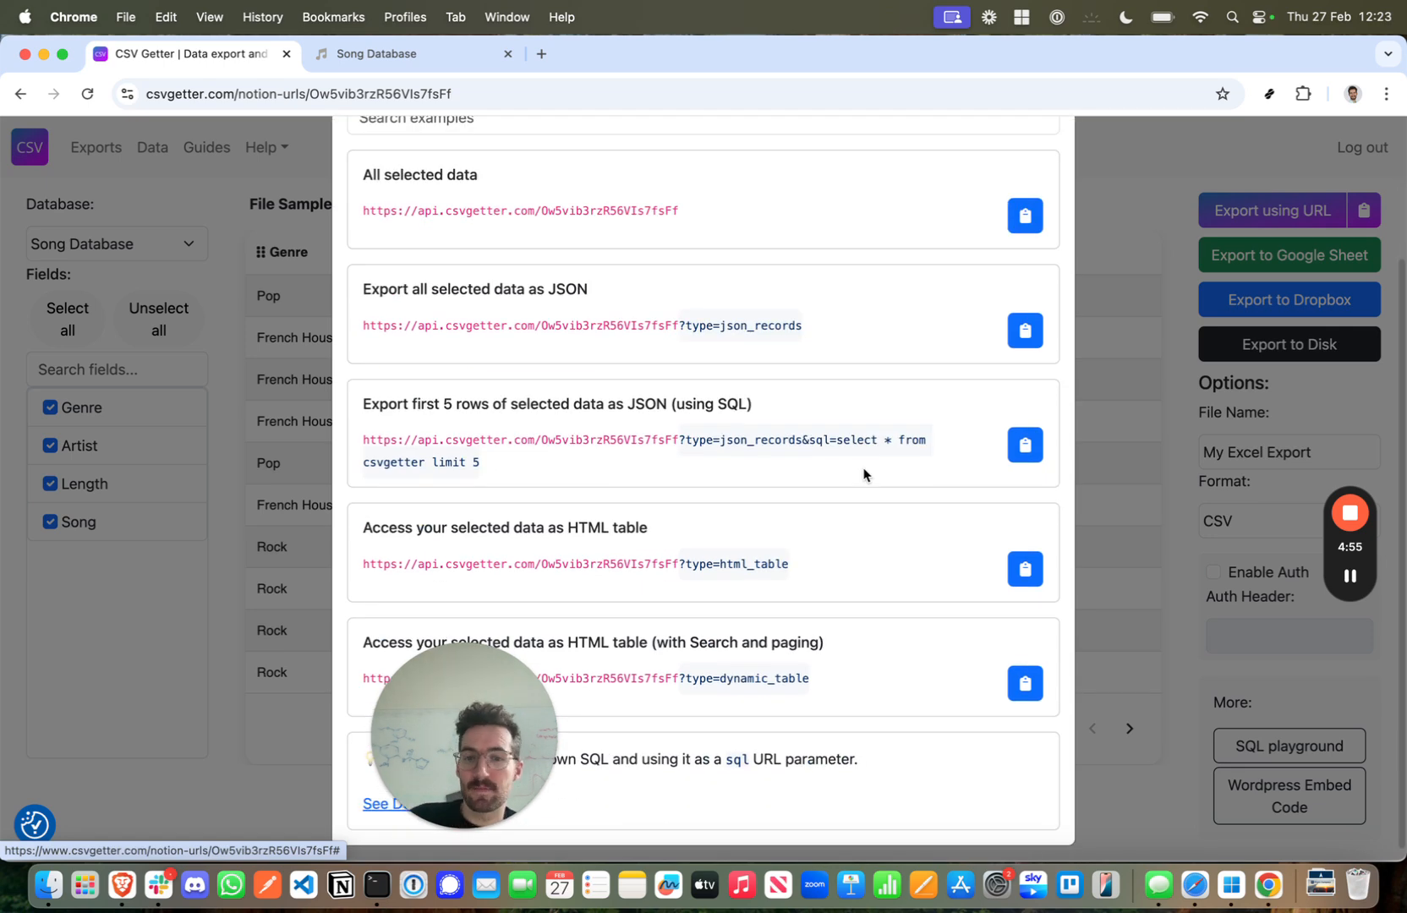
pyautogui.scroll(-1, 833, 429)
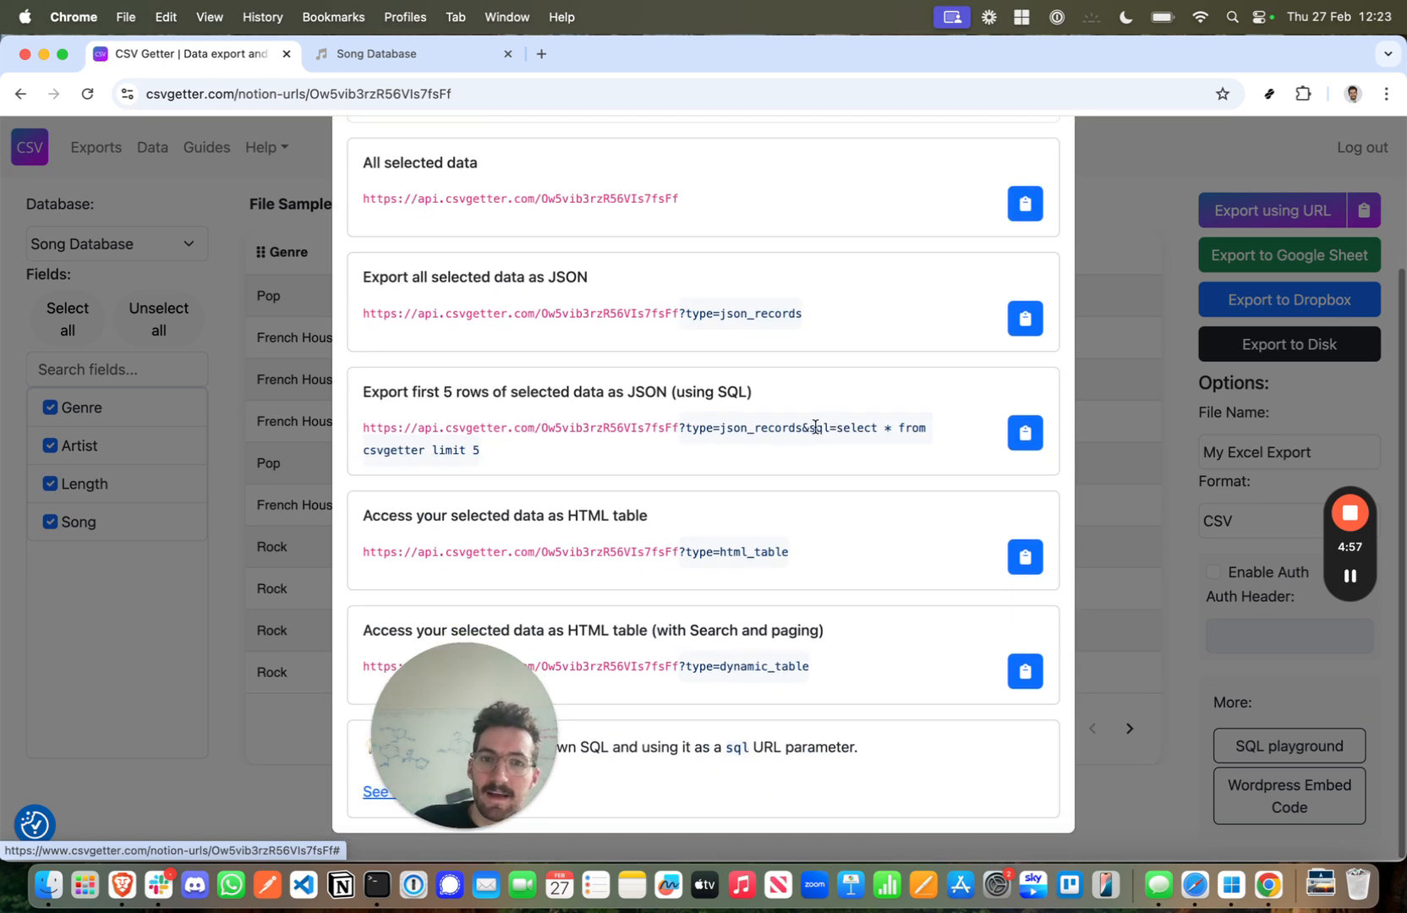
pyautogui.moveTo(810, 427); pyautogui.dragTo(928, 428)
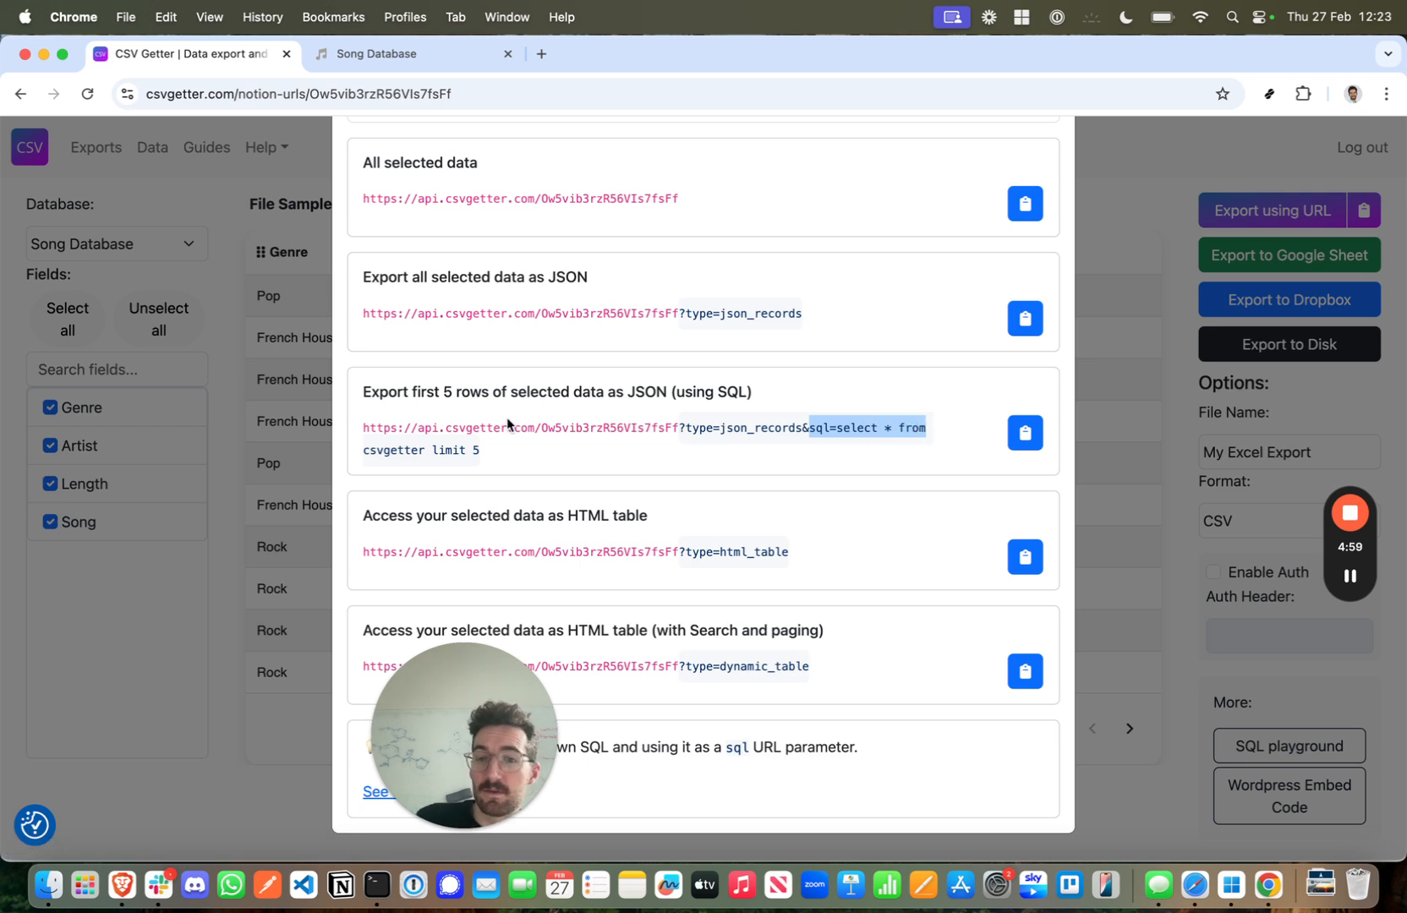
pyautogui.click(481, 452)
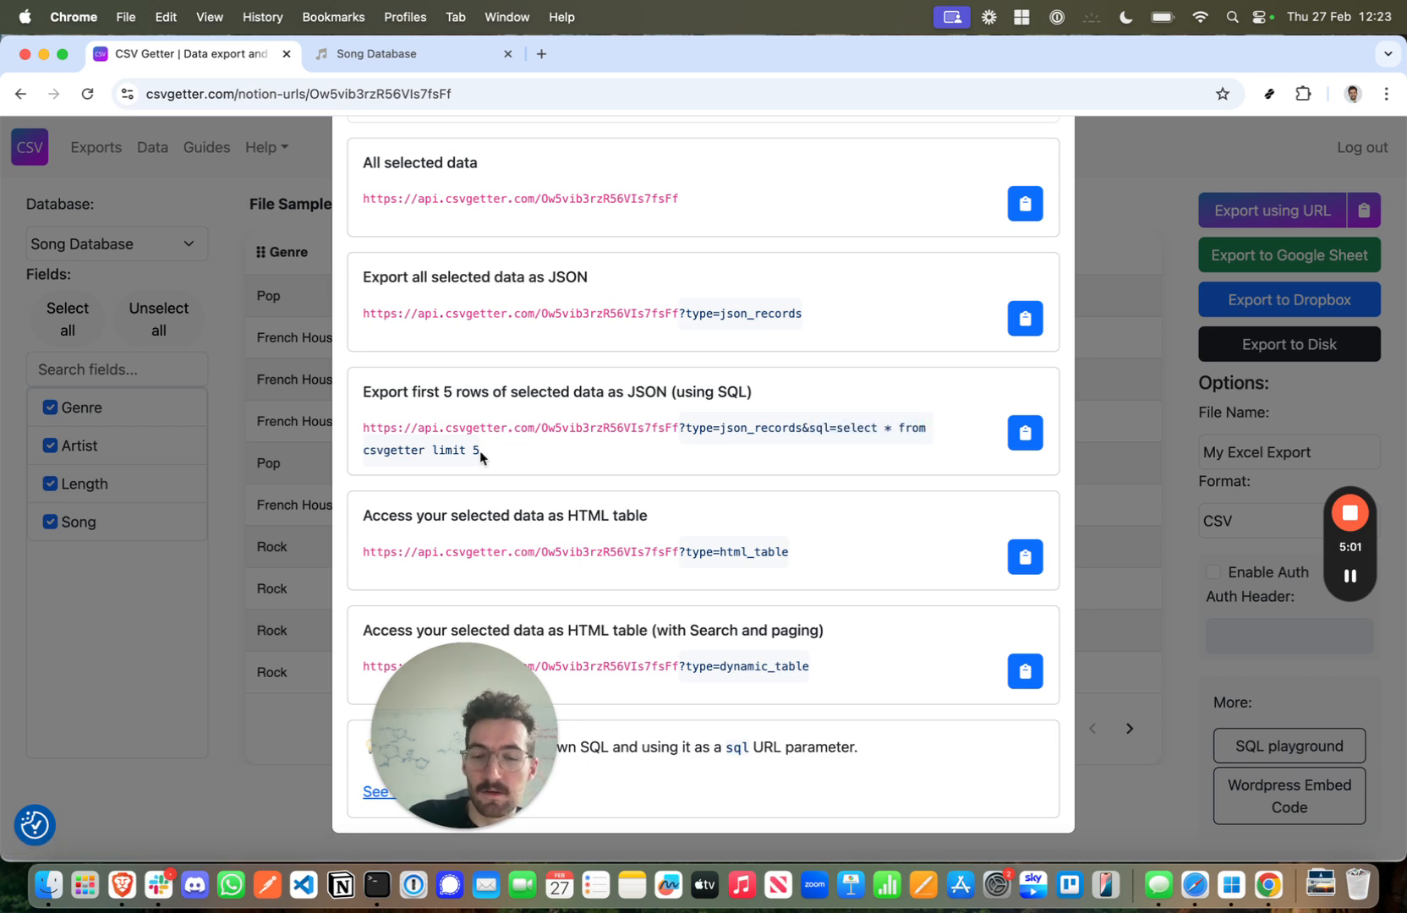